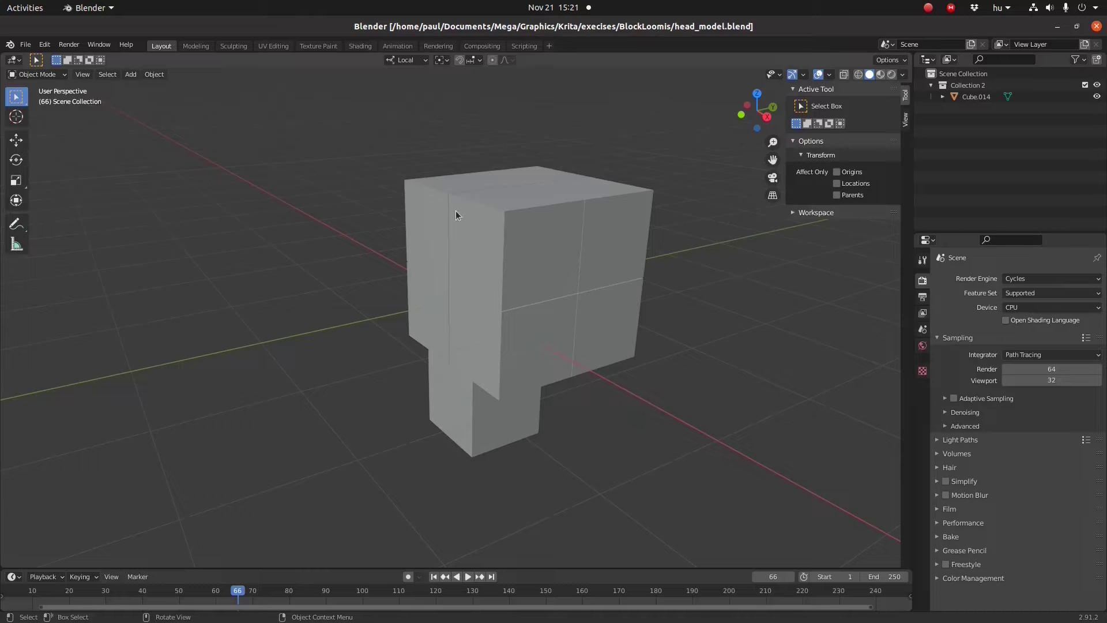
# Step: View the block head model from a raised front angle in orthographic projection
pyautogui.moveTo(403, 224); pyautogui.dragTo(493, 282)
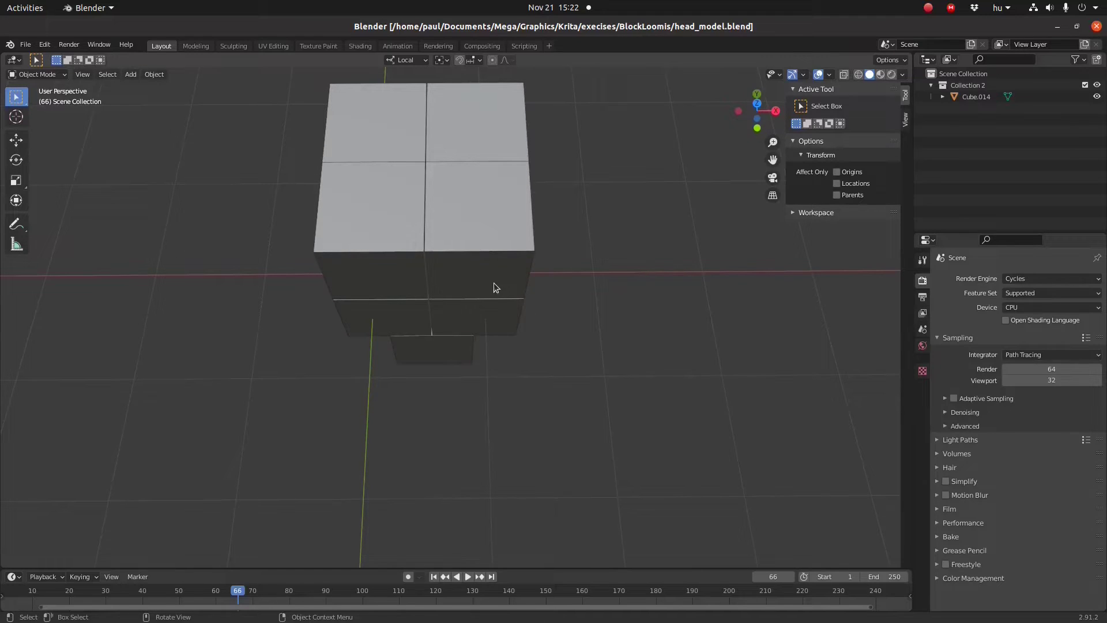
pyautogui.press('KP_5')
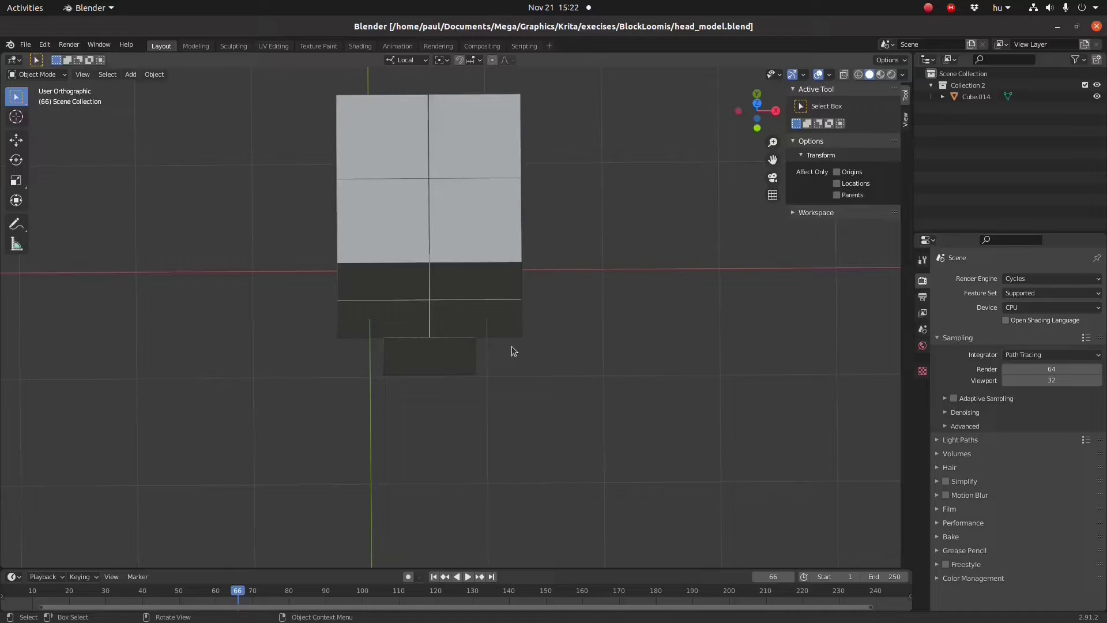
# Step: Switch to Krita and copy the downward-tilted profile's red block lines from the Blocks layer onto a new layer
pyautogui.hotkey('alt', 'Tab')
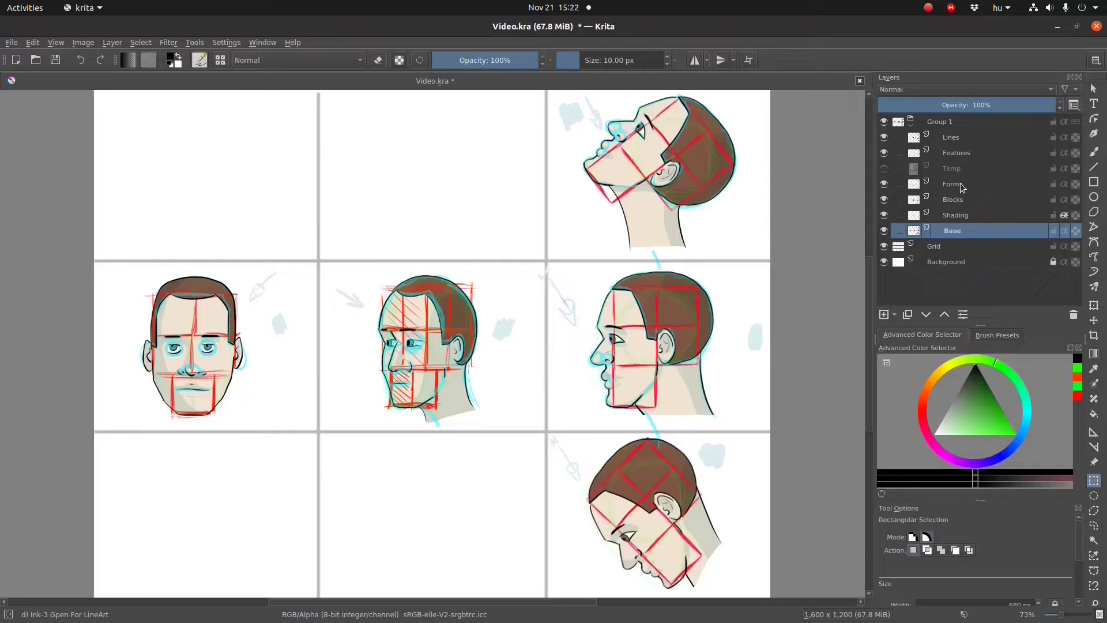
pyautogui.click(959, 200)
pyautogui.moveTo(574, 431)
pyautogui.mouseDown()
pyautogui.moveTo(612, 456)
pyautogui.moveTo(715, 591)
pyautogui.mouseUp()
pyautogui.hotkey('ctrl', 'c')
pyautogui.hotkey('ctrl', 'v')
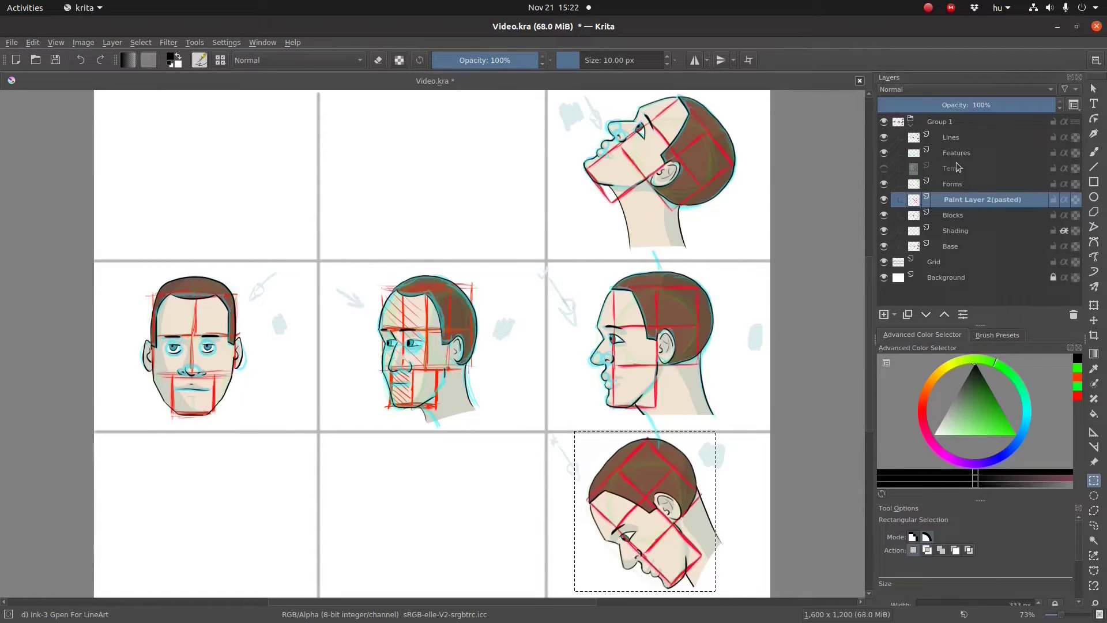
# Step: Place the pasted layer above Temp, show Temp, and move the copied block lines across to the border of the first two bottom-row cells
pyautogui.moveTo(980, 199); pyautogui.dragTo(985, 164)
pyautogui.click(884, 184)
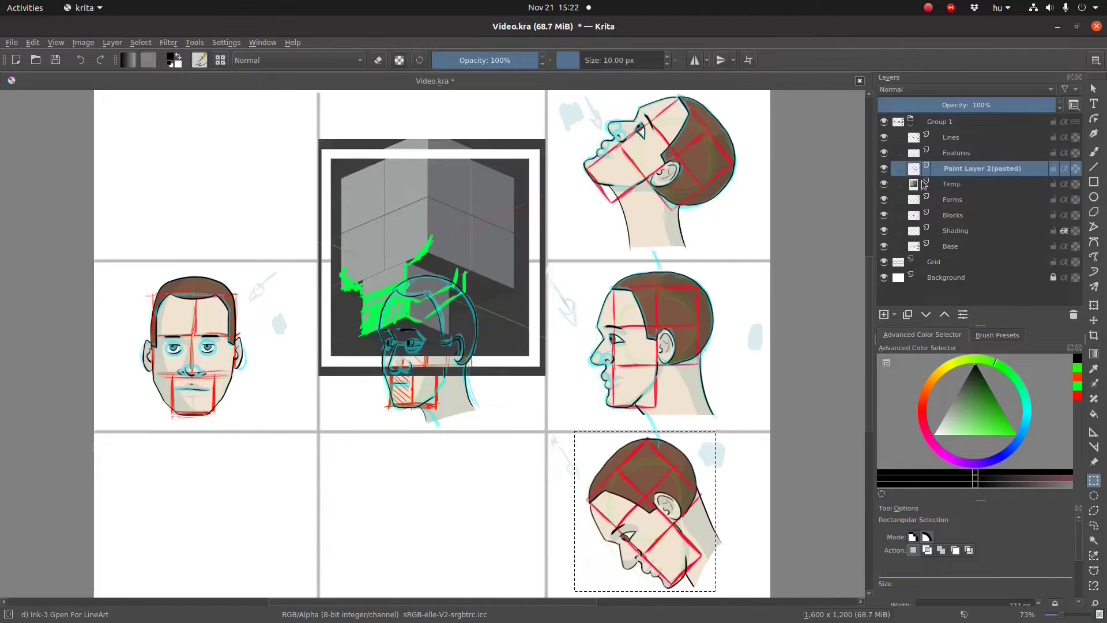
pyautogui.hotkey('ctrl', 't')
pyautogui.moveTo(663, 523); pyautogui.dragTo(344, 523)
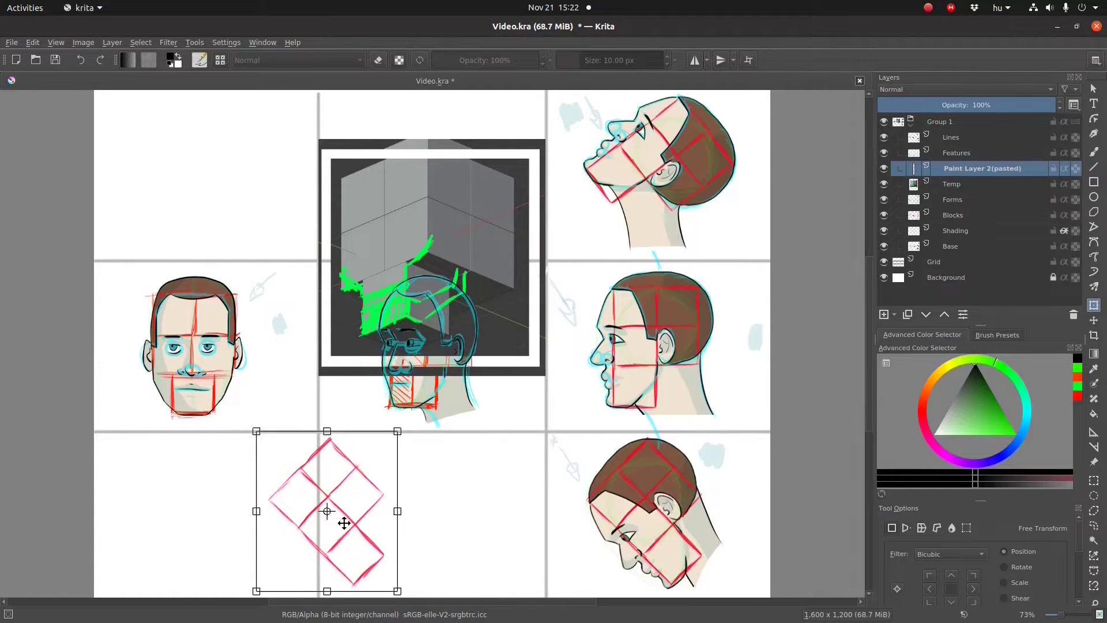
pyautogui.press('Return')
# Step: Sketch the sides and upper edge of a tall red rectangle in the first cell of the bottom row
pyautogui.click(953, 215)
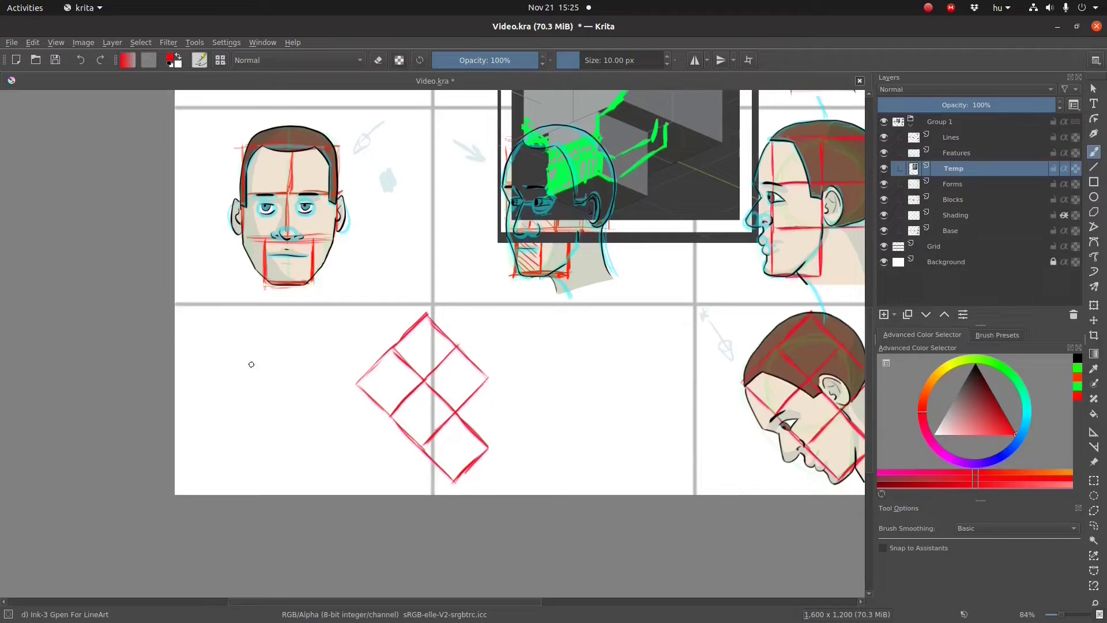
pyautogui.moveTo(250, 343); pyautogui.dragTo(249, 479)
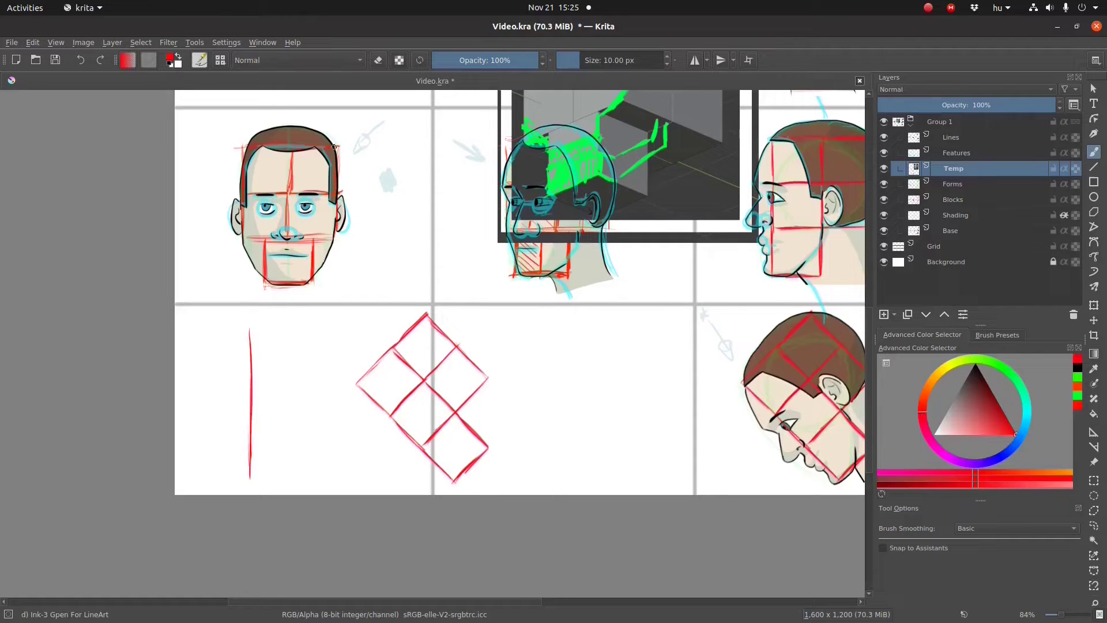
pyautogui.moveTo(337, 329); pyautogui.dragTo(339, 479)
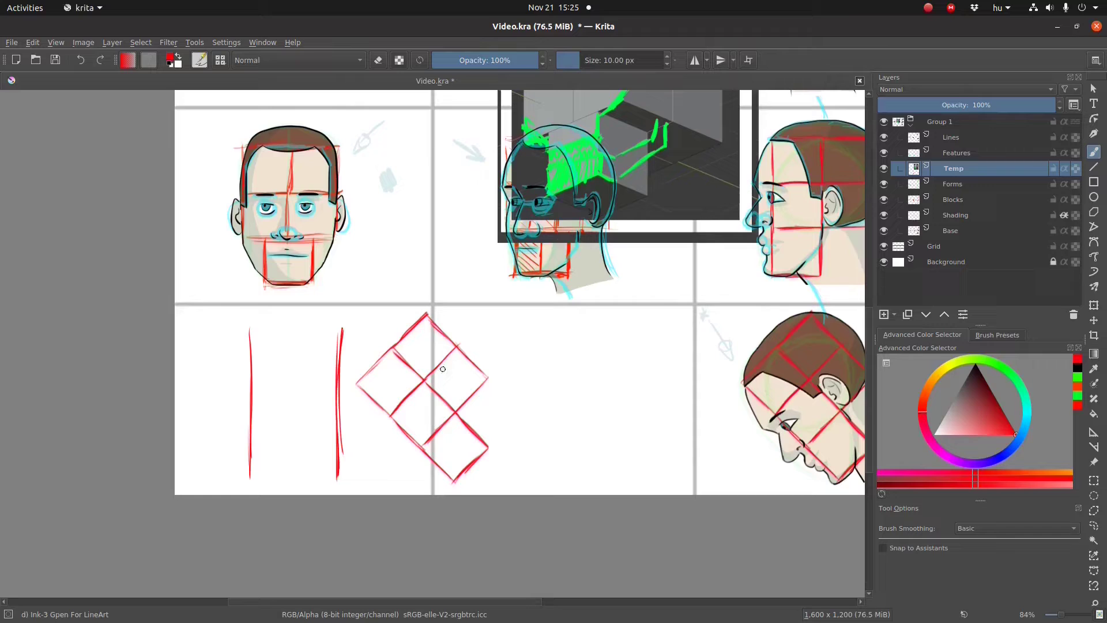
pyautogui.moveTo(248, 321)
pyautogui.mouseDown()
pyautogui.moveTo(343, 322)
pyautogui.moveTo(334, 316)
pyautogui.mouseUp()
pyautogui.moveTo(249, 316); pyautogui.dragTo(250, 352)
pyautogui.moveTo(340, 316); pyautogui.dragTo(340, 358)
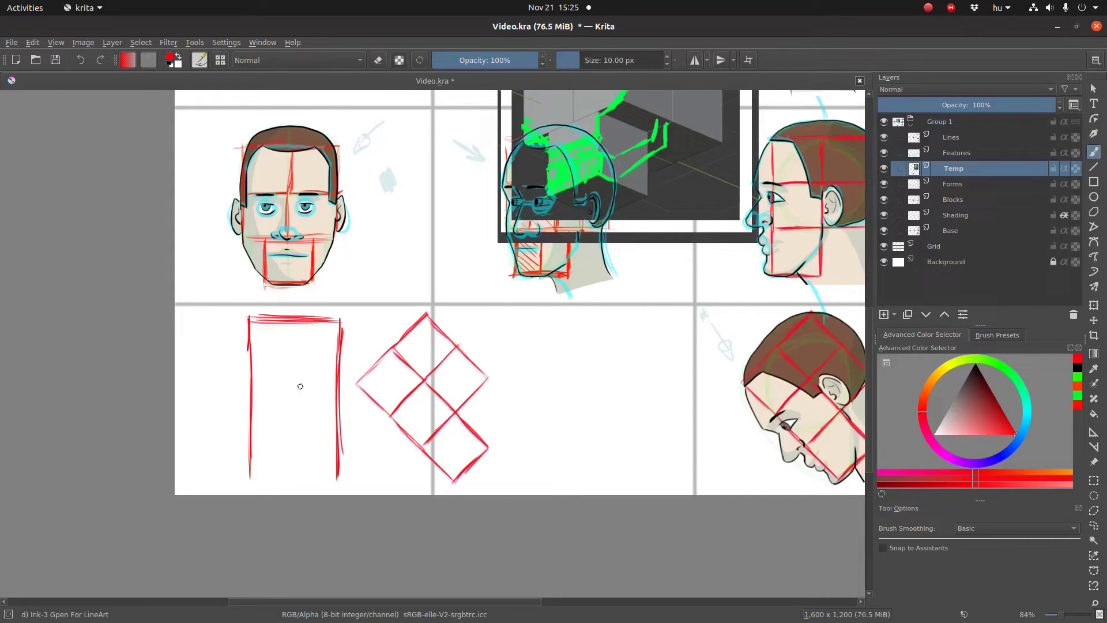
# Step: Add a middle and a lower horizontal line to the red rectangle and erase the side lines extending below it
pyautogui.moveTo(253, 388); pyautogui.dragTo(339, 386)
pyautogui.moveTo(251, 453); pyautogui.dragTo(338, 456)
pyautogui.press('e')
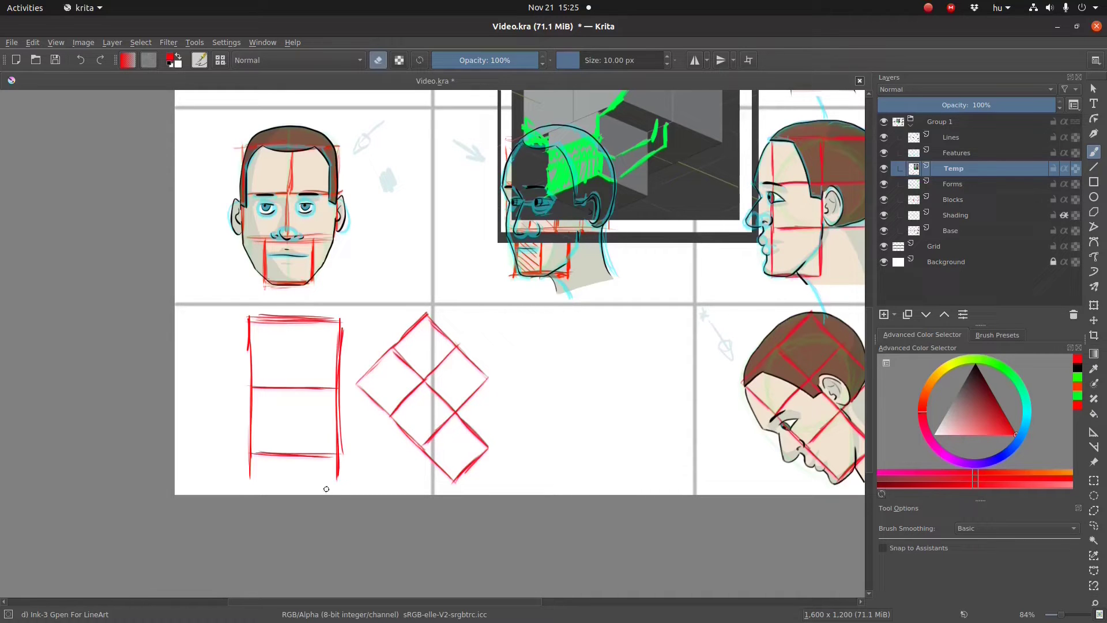
pyautogui.moveTo(250, 477); pyautogui.dragTo(249, 460)
pyautogui.moveTo(338, 472)
pyautogui.mouseDown()
pyautogui.moveTo(336, 460)
pyautogui.moveTo(338, 481)
pyautogui.mouseUp()
# Step: Mark the chin block's lower edge below the rectangle and reinforce the rectangle's three horizontal lines in red
pyautogui.press('e')
pyautogui.moveTo(271, 488); pyautogui.dragTo(311, 488)
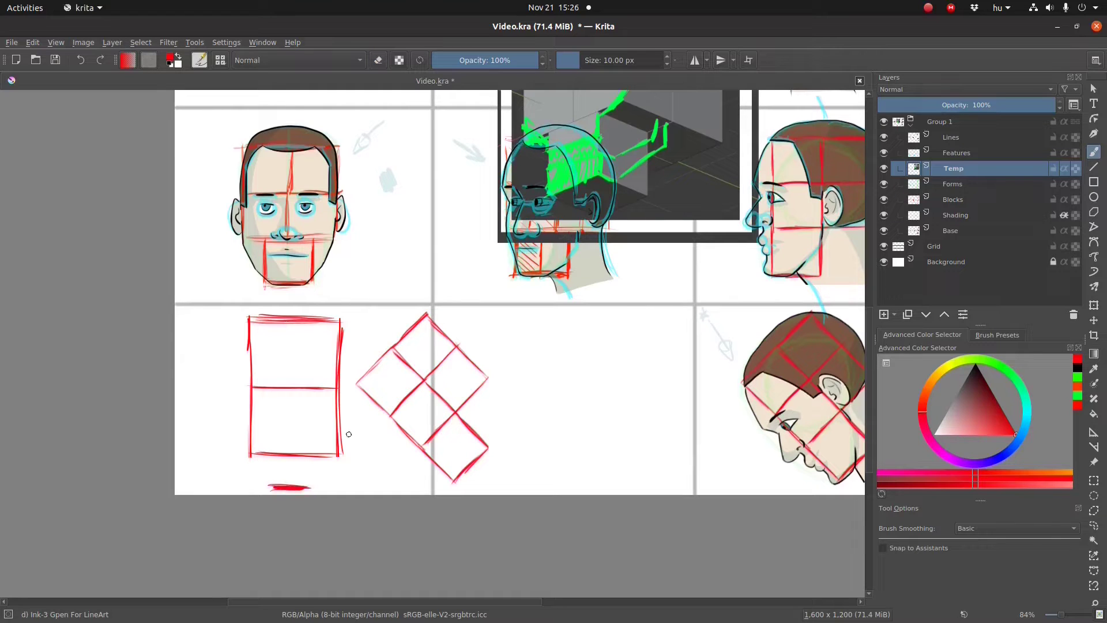
pyautogui.moveTo(248, 315); pyautogui.dragTo(340, 317)
pyautogui.moveTo(252, 383); pyautogui.dragTo(342, 386)
pyautogui.moveTo(251, 448); pyautogui.dragTo(350, 449)
# Step: Draw the rectangle's vertical centre line and both sides of the narrow chin block beneath it
pyautogui.moveTo(248, 315)
pyautogui.mouseDown()
pyautogui.moveTo(341, 315)
pyautogui.moveTo(292, 349)
pyautogui.moveTo(292, 441)
pyautogui.mouseUp()
pyautogui.moveTo(291, 389)
pyautogui.mouseDown()
pyautogui.moveTo(293, 452)
pyautogui.moveTo(269, 486)
pyautogui.mouseUp()
pyautogui.moveTo(312, 451)
pyautogui.mouseDown()
pyautogui.moveTo(312, 486)
pyautogui.moveTo(294, 483)
pyautogui.mouseUp()
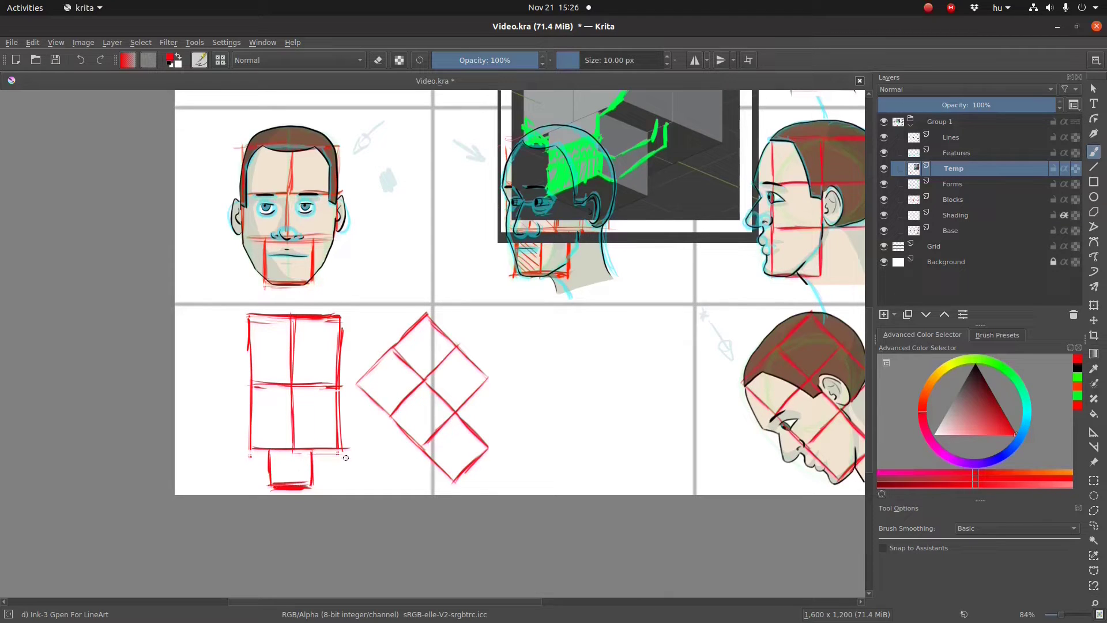
pyautogui.press('e')
pyautogui.press('e')
# Step: Draw horizontal red lines halving the rectangle's upper and lower sections
pyautogui.moveTo(242, 394); pyautogui.dragTo(218, 397)
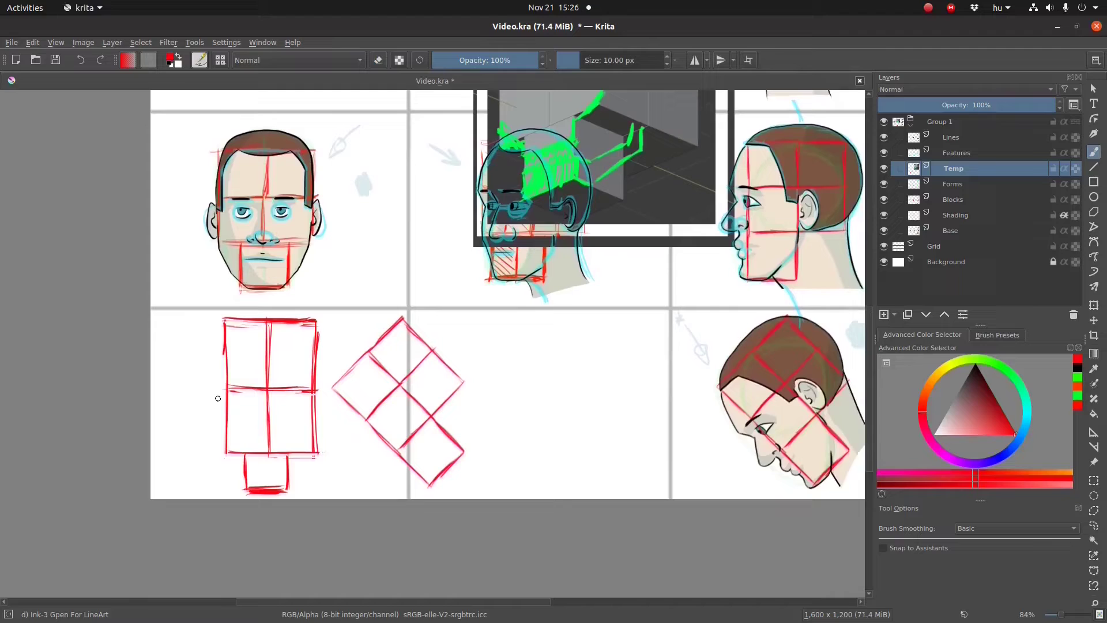
pyautogui.moveTo(294, 420)
pyautogui.mouseDown()
pyautogui.moveTo(239, 416)
pyautogui.moveTo(302, 421)
pyautogui.mouseUp()
pyautogui.moveTo(229, 420)
pyautogui.mouseDown()
pyautogui.moveTo(311, 417)
pyautogui.moveTo(291, 420)
pyautogui.mouseUp()
pyautogui.moveTo(287, 352)
pyautogui.mouseDown()
pyautogui.moveTo(231, 354)
pyautogui.moveTo(317, 353)
pyautogui.moveTo(299, 351)
pyautogui.mouseUp()
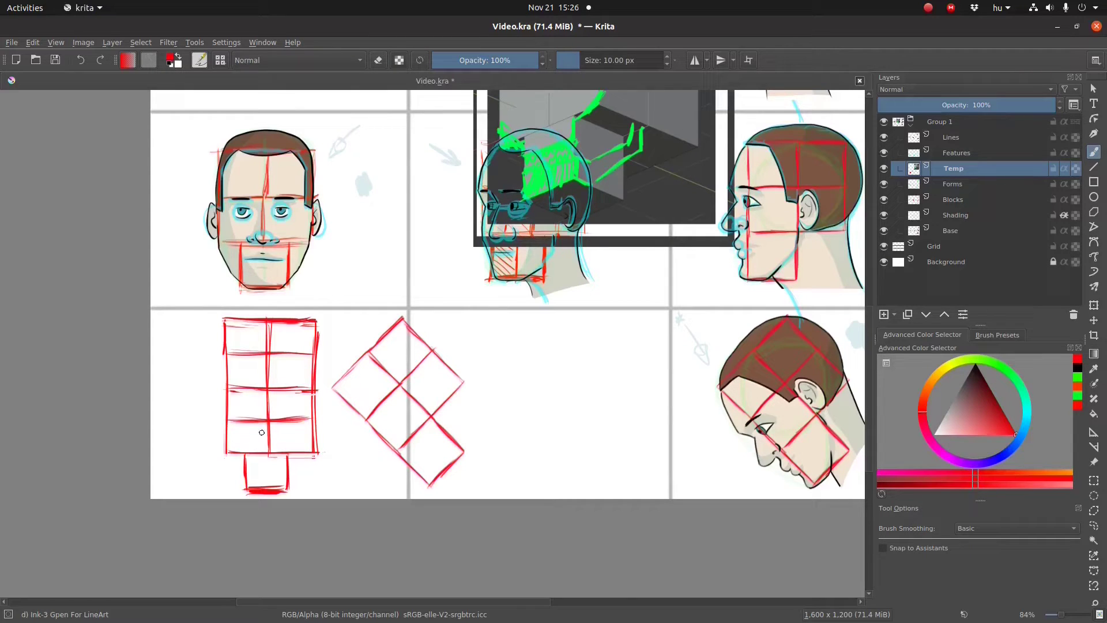
# Step: Hatch the chin block and the front face in the rectangle's lower half with diagonal red strokes
pyautogui.moveTo(247, 468); pyautogui.dragTo(258, 485)
pyautogui.moveTo(247, 461); pyautogui.dragTo(267, 486)
pyautogui.moveTo(274, 486)
pyautogui.mouseDown()
pyautogui.moveTo(222, 425)
pyautogui.moveTo(281, 484)
pyautogui.mouseUp()
pyautogui.moveTo(230, 404)
pyautogui.mouseDown()
pyautogui.moveTo(282, 460)
pyautogui.moveTo(309, 445)
pyautogui.mouseUp()
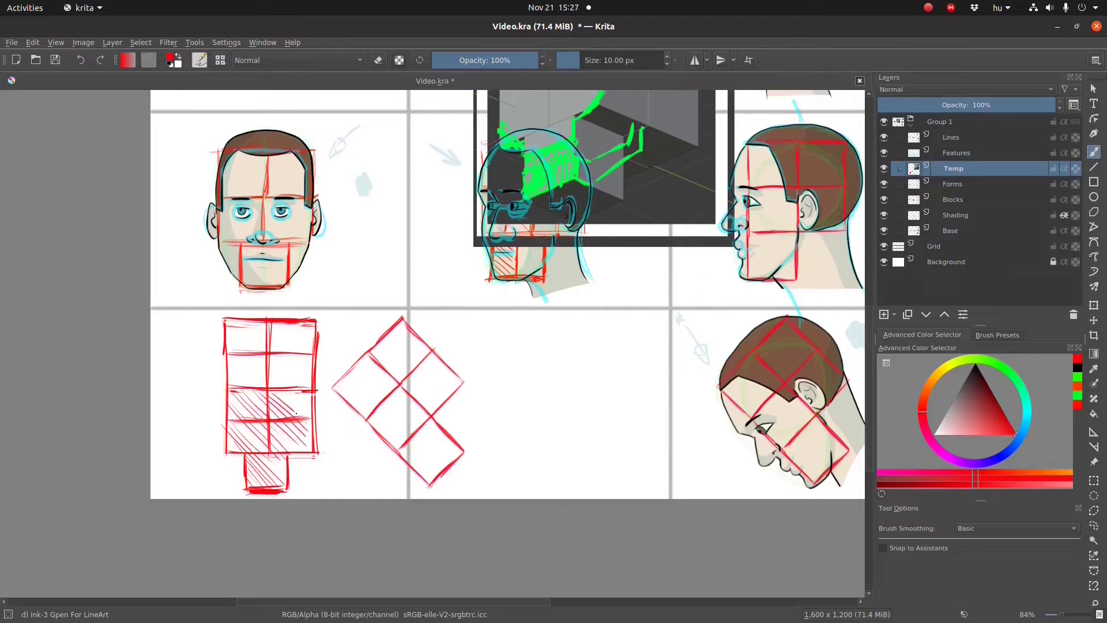
pyautogui.moveTo(280, 394); pyautogui.dragTo(310, 426)
pyautogui.moveTo(288, 394); pyautogui.dragTo(311, 415)
pyautogui.moveTo(296, 393); pyautogui.dragTo(313, 405)
pyautogui.moveTo(228, 418)
pyautogui.mouseDown()
pyautogui.moveTo(282, 473)
pyautogui.moveTo(240, 447)
pyautogui.moveTo(304, 455)
pyautogui.mouseUp()
pyautogui.moveTo(294, 438); pyautogui.dragTo(309, 446)
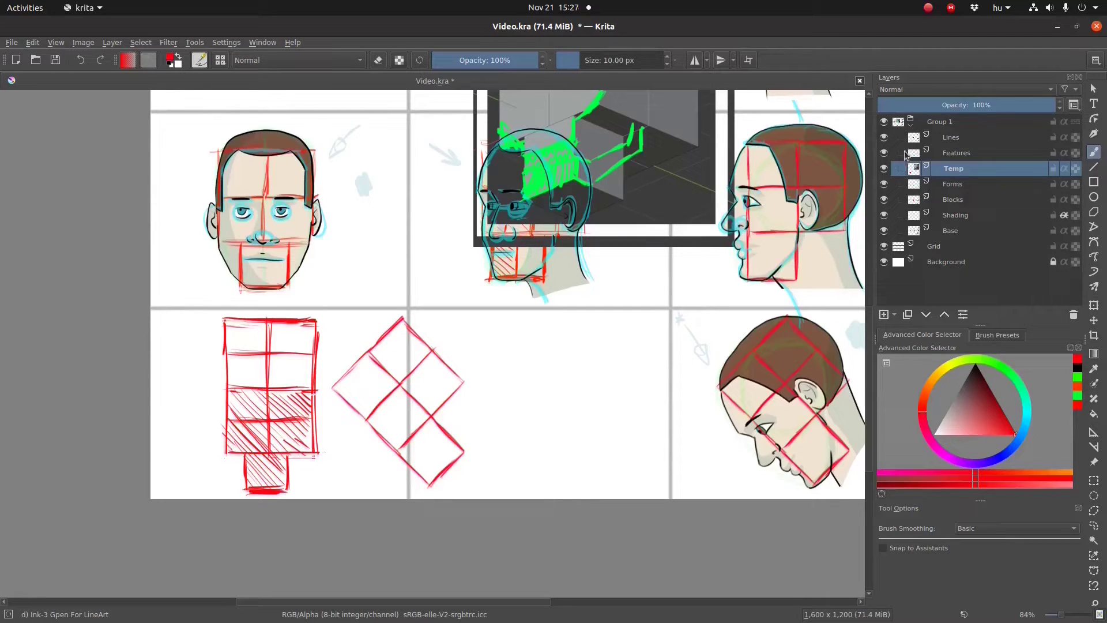
# Step: Cut the new front-view block drawing from the Temp layer and paste it above the Blocks layer
pyautogui.click(884, 168)
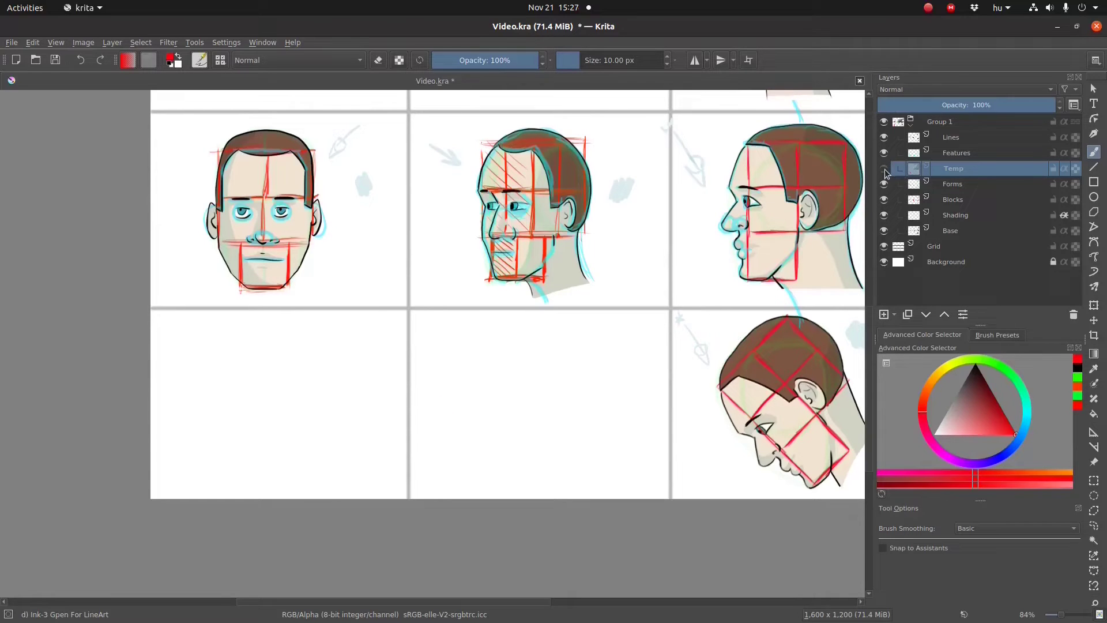
pyautogui.click(884, 169)
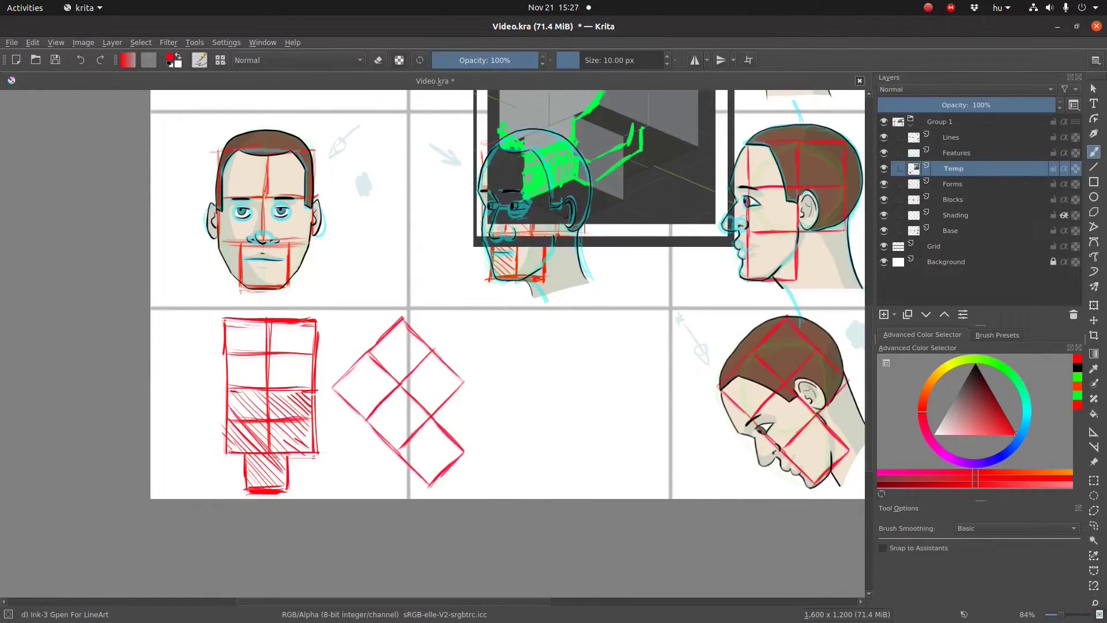
pyautogui.hotkey('ctrl', 'r')
pyautogui.moveTo(207, 314); pyautogui.dragTo(332, 498)
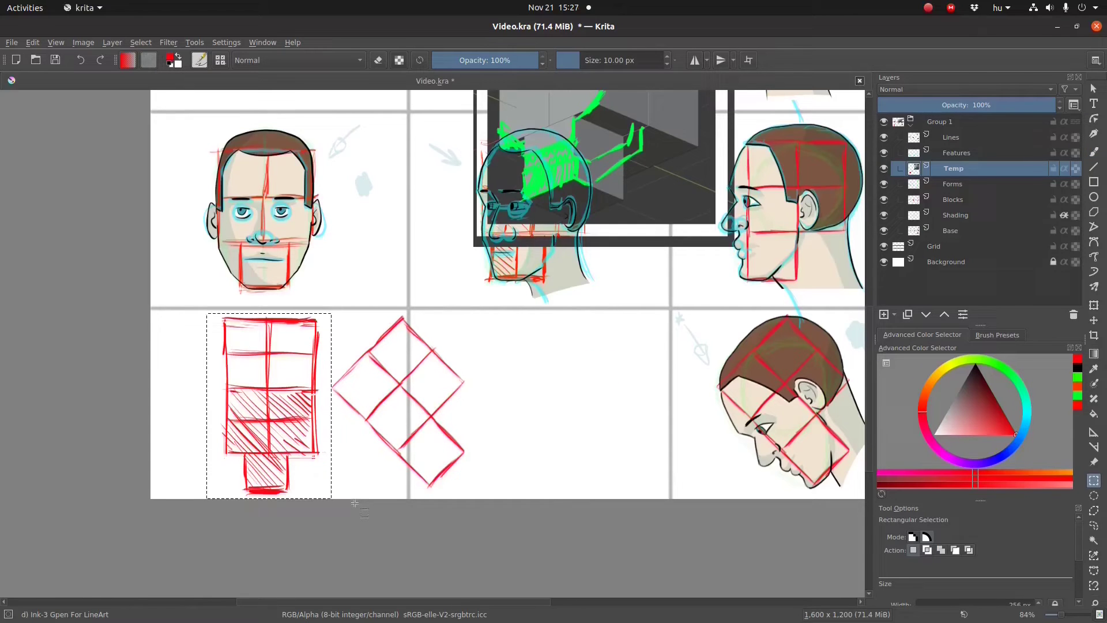
pyautogui.hotkey('ctrl', 'x')
pyautogui.click(957, 200)
pyautogui.hotkey('ctrl', 'v')
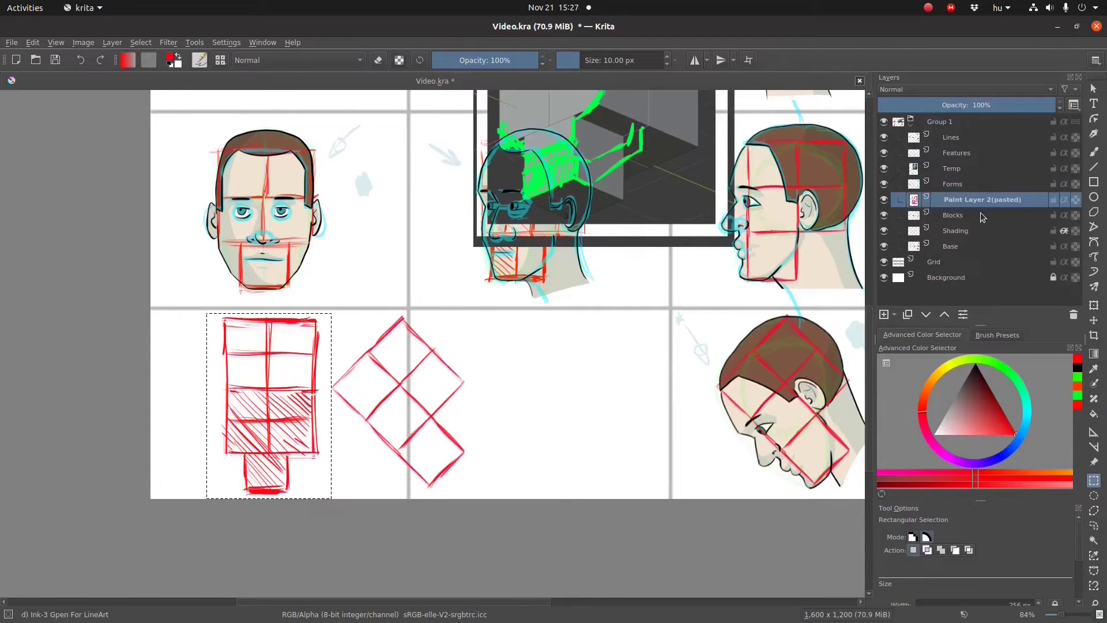
# Step: Merge the pasted layer down into Blocks and hide the Temp layer
pyautogui.rightClick(1012, 203)
pyautogui.click(997, 312)
pyautogui.click(883, 167)
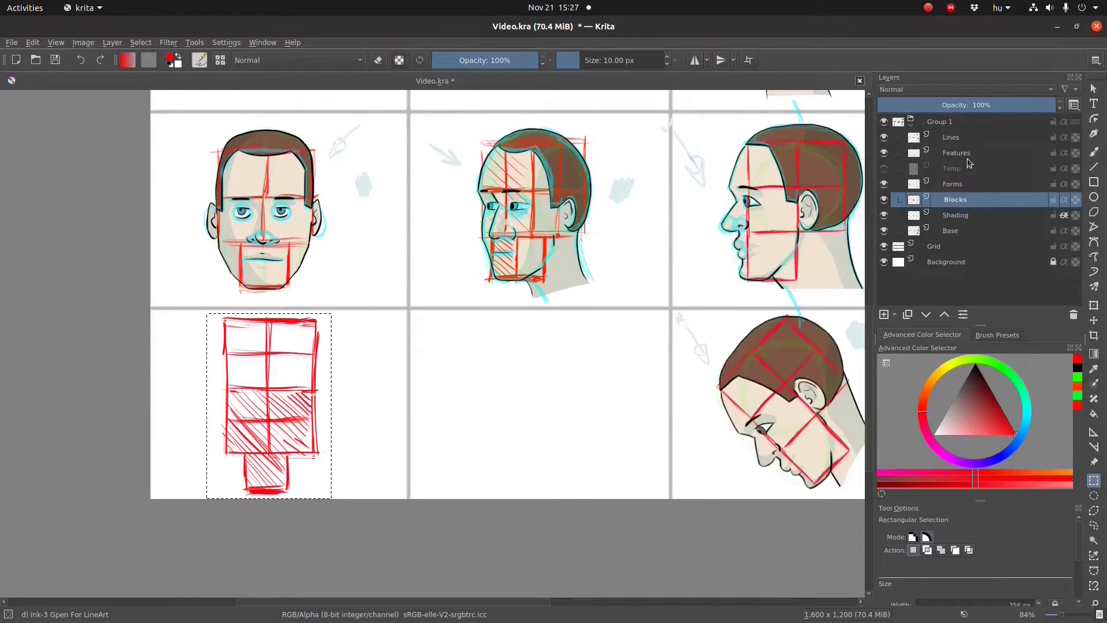
# Step: On the Forms layer, sketch a rounded cranium outline in bright green over the upper half of the new block drawing
pyautogui.click(963, 154)
pyautogui.click(955, 184)
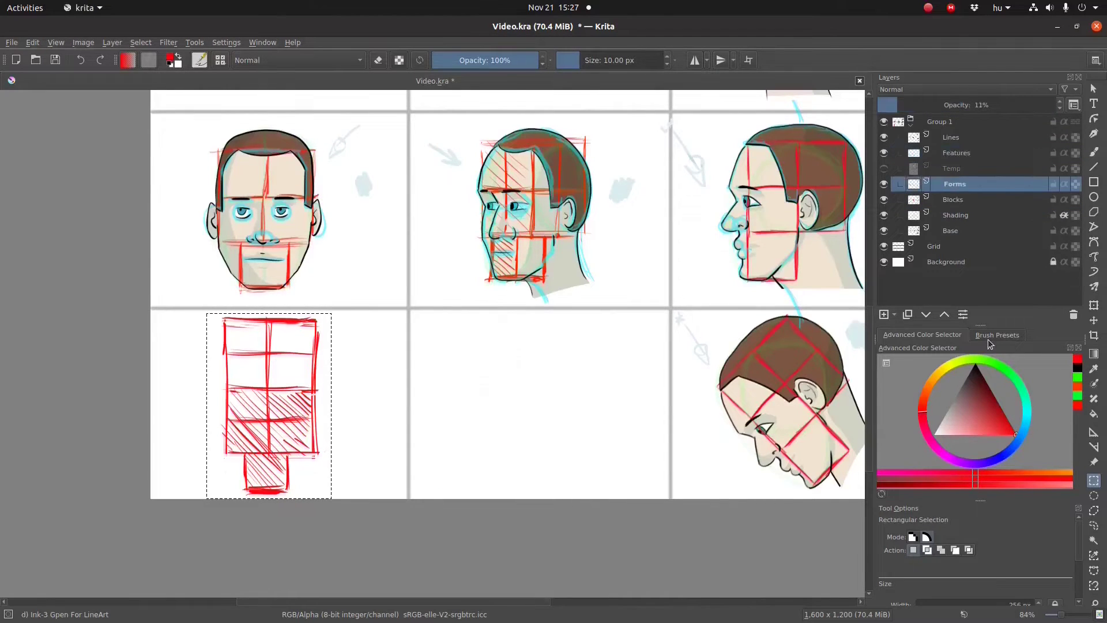
pyautogui.click(1002, 371)
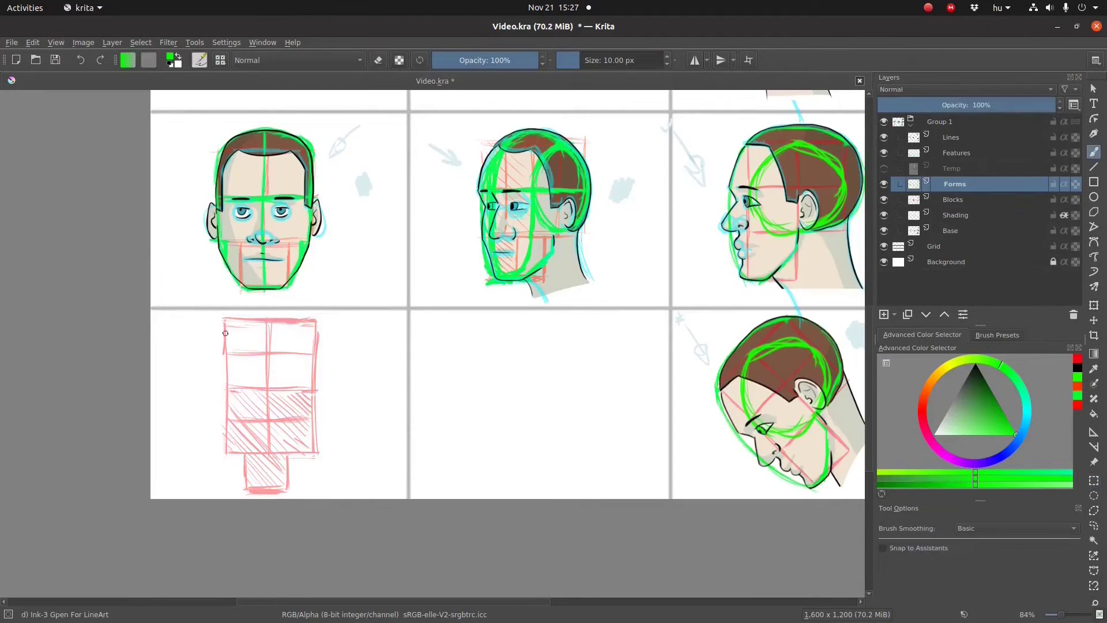
pyautogui.moveTo(225, 333); pyautogui.dragTo(227, 378)
pyautogui.moveTo(312, 373)
pyautogui.mouseDown()
pyautogui.moveTo(313, 330)
pyautogui.moveTo(312, 390)
pyautogui.mouseUp()
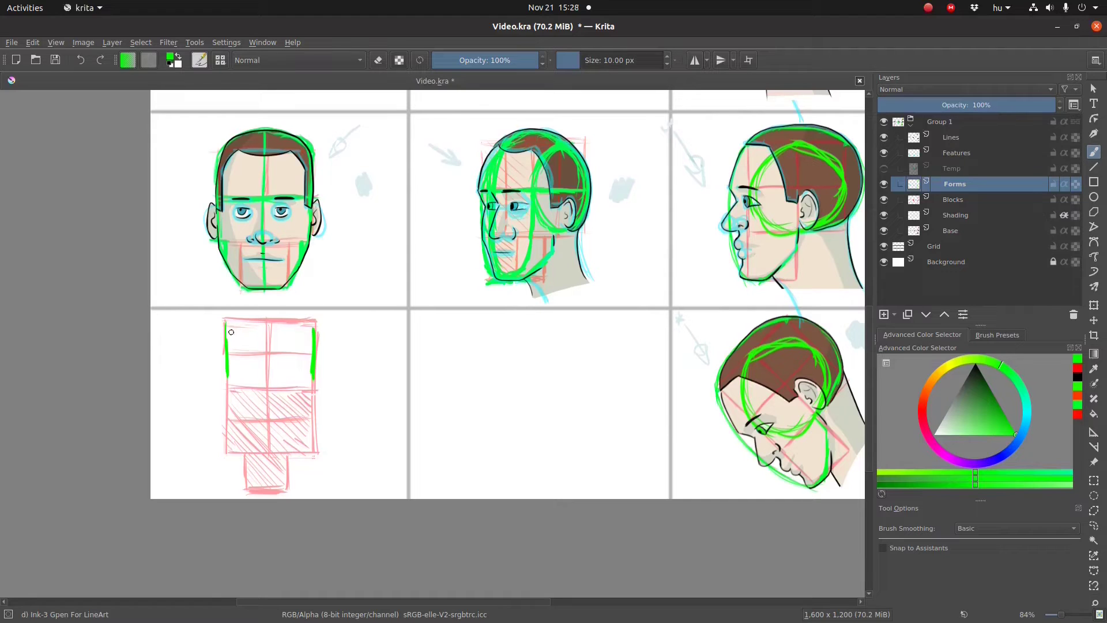
pyautogui.moveTo(225, 334)
pyautogui.mouseDown()
pyautogui.moveTo(294, 310)
pyautogui.moveTo(310, 349)
pyautogui.moveTo(230, 339)
pyautogui.moveTo(303, 322)
pyautogui.mouseUp()
pyautogui.moveTo(228, 378)
pyautogui.mouseDown()
pyautogui.moveTo(272, 387)
pyautogui.moveTo(252, 391)
pyautogui.moveTo(307, 382)
pyautogui.moveTo(273, 401)
pyautogui.mouseUp()
pyautogui.moveTo(317, 380)
pyautogui.mouseDown()
pyautogui.moveTo(270, 398)
pyautogui.moveTo(299, 384)
pyautogui.mouseUp()
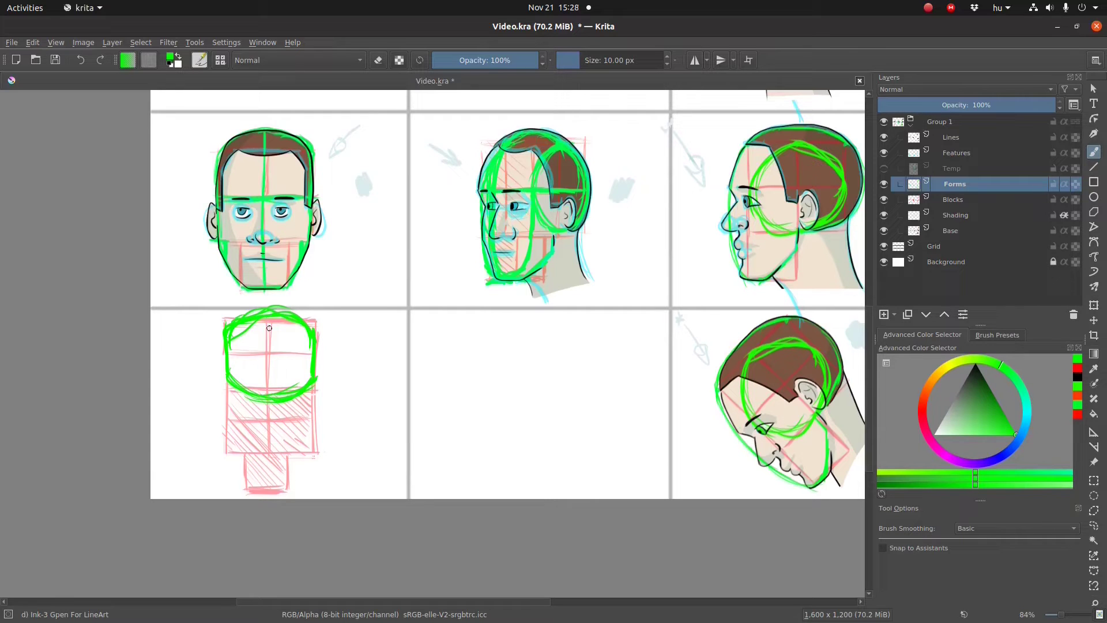
# Step: Erase the cranium outline's excess upper strokes and redraw its curve as a rounder green circle
pyautogui.moveTo(242, 325)
pyautogui.mouseDown()
pyautogui.moveTo(257, 311)
pyautogui.moveTo(312, 324)
pyautogui.mouseUp()
pyautogui.press('e')
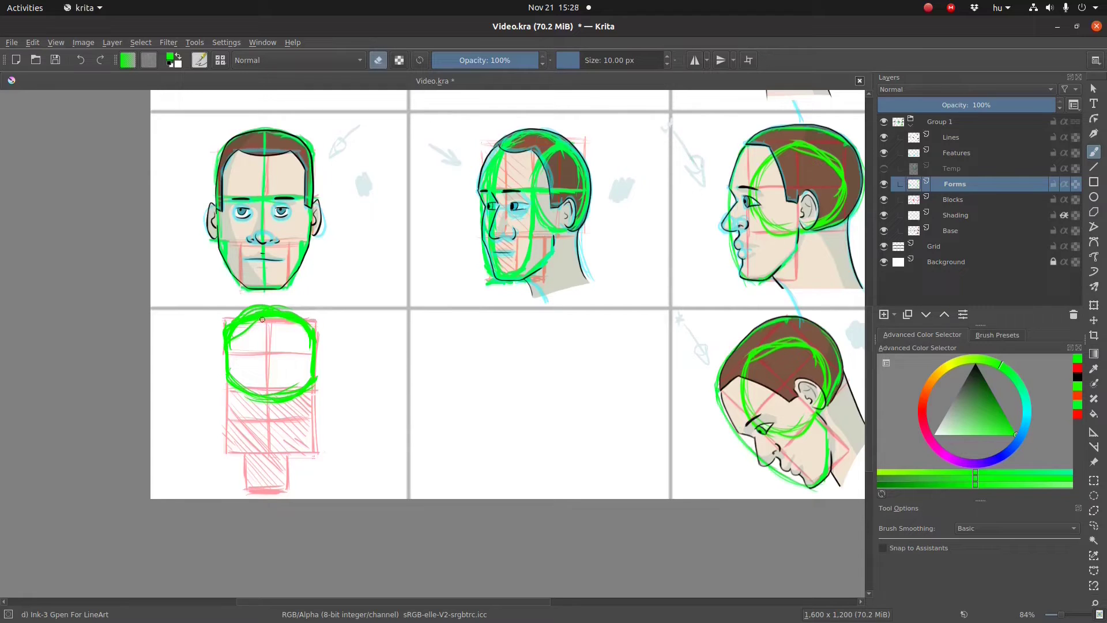
pyautogui.moveTo(283, 309)
pyautogui.mouseDown()
pyautogui.moveTo(236, 321)
pyautogui.moveTo(303, 317)
pyautogui.moveTo(317, 342)
pyautogui.mouseUp()
pyautogui.press('e')
pyautogui.press('e')
pyautogui.press('e')
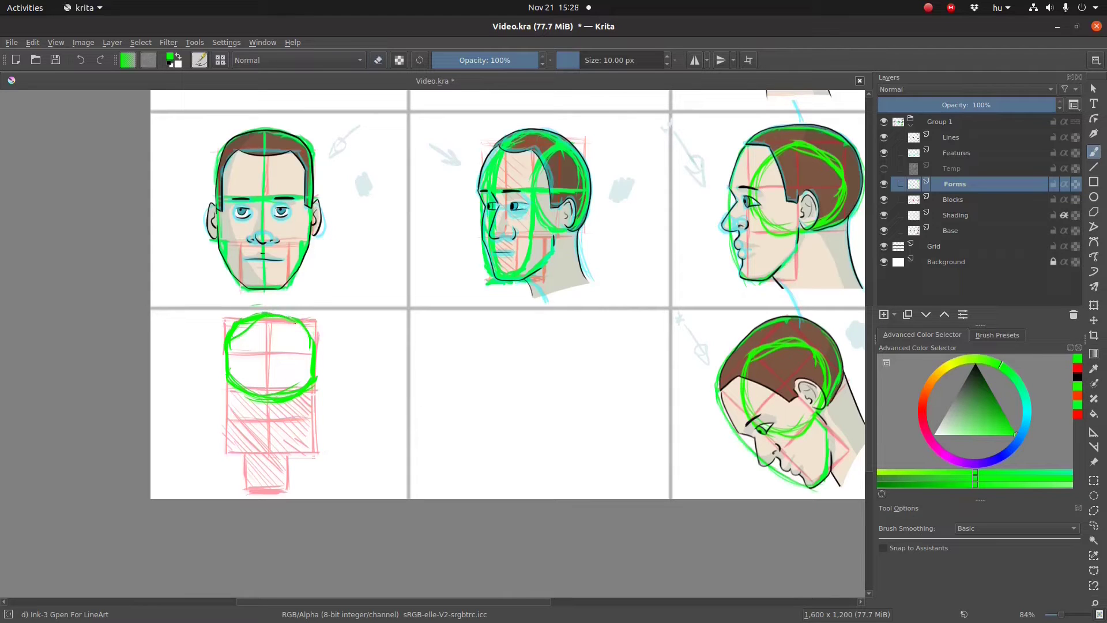
pyautogui.moveTo(267, 312)
pyautogui.mouseDown()
pyautogui.moveTo(306, 332)
pyautogui.moveTo(301, 386)
pyautogui.mouseUp()
pyautogui.moveTo(225, 368)
pyautogui.mouseDown()
pyautogui.moveTo(250, 394)
pyautogui.moveTo(300, 385)
pyautogui.mouseUp()
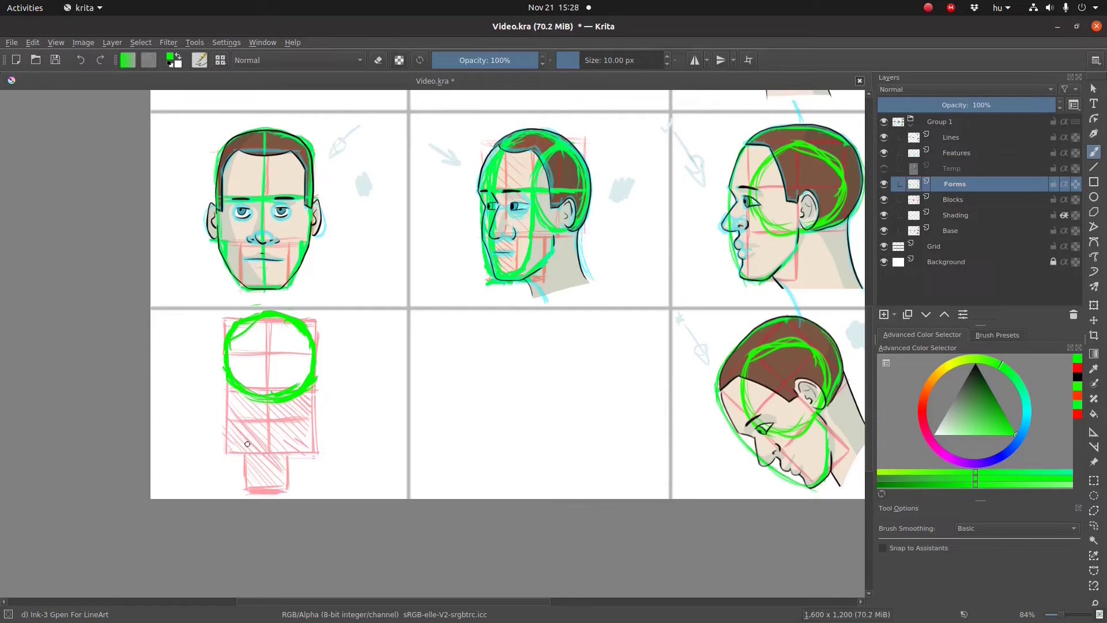
# Step: Draw a green centre line from the crown to the chin and a curved brow line across the face block
pyautogui.moveTo(269, 316); pyautogui.dragTo(266, 431)
pyautogui.moveTo(266, 376); pyautogui.dragTo(265, 492)
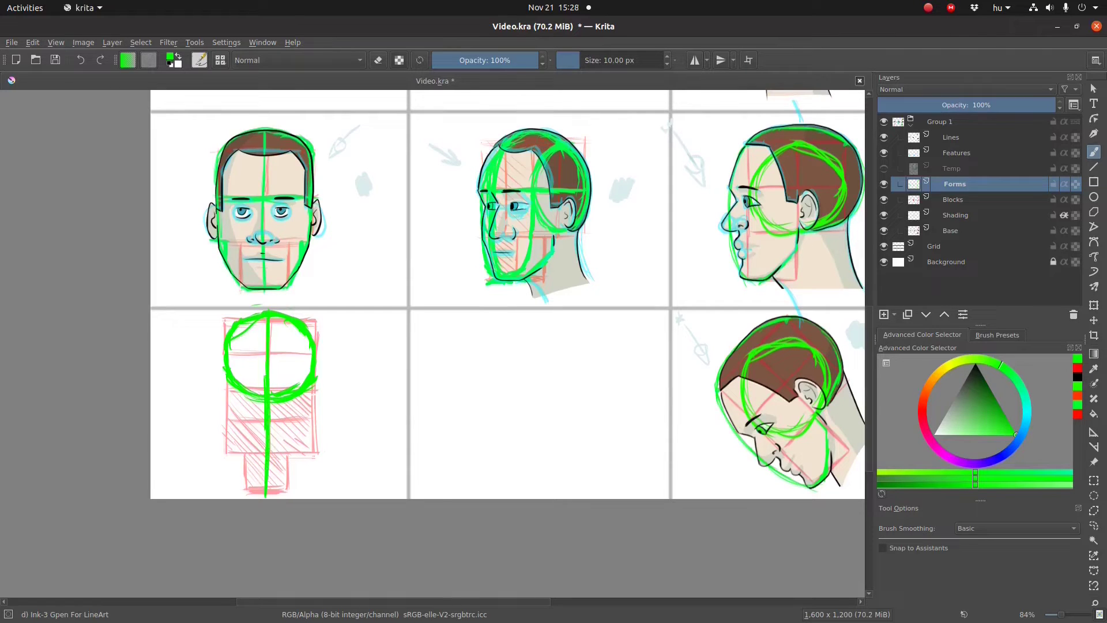
pyautogui.moveTo(225, 416)
pyautogui.mouseDown()
pyautogui.moveTo(314, 420)
pyautogui.moveTo(238, 429)
pyautogui.mouseUp()
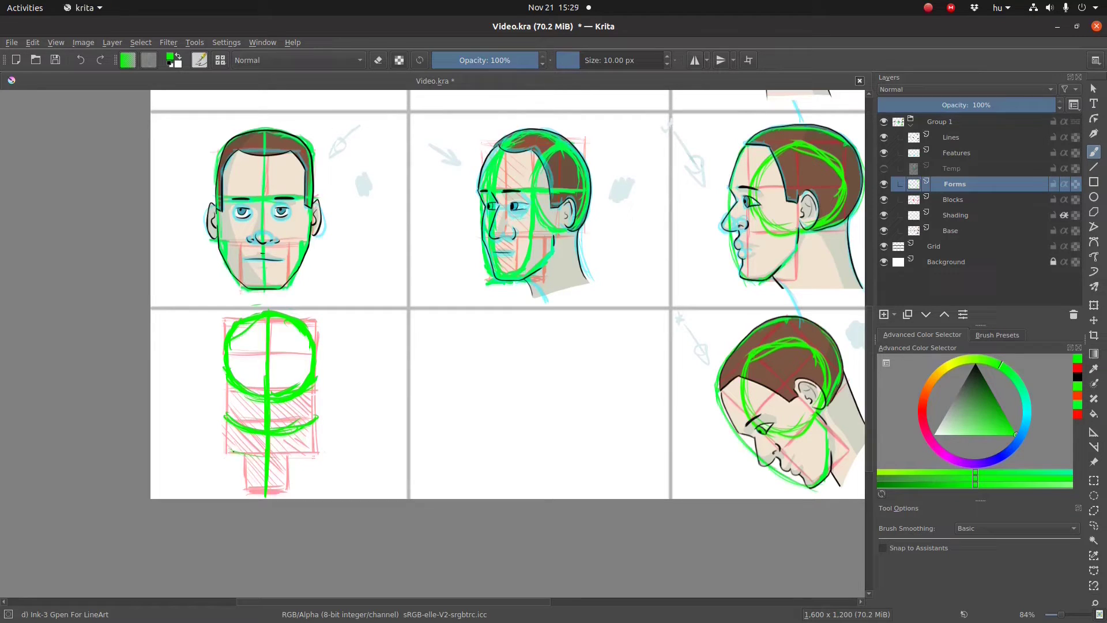
# Step: Add green curves for the nose base and chin, and draw both side contours of the face
pyautogui.moveTo(233, 451); pyautogui.dragTo(285, 455)
pyautogui.moveTo(229, 443)
pyautogui.mouseDown()
pyautogui.moveTo(301, 456)
pyautogui.moveTo(236, 451)
pyautogui.moveTo(289, 441)
pyautogui.moveTo(235, 458)
pyautogui.moveTo(311, 450)
pyautogui.moveTo(249, 397)
pyautogui.moveTo(284, 453)
pyautogui.moveTo(251, 488)
pyautogui.moveTo(279, 491)
pyautogui.mouseUp()
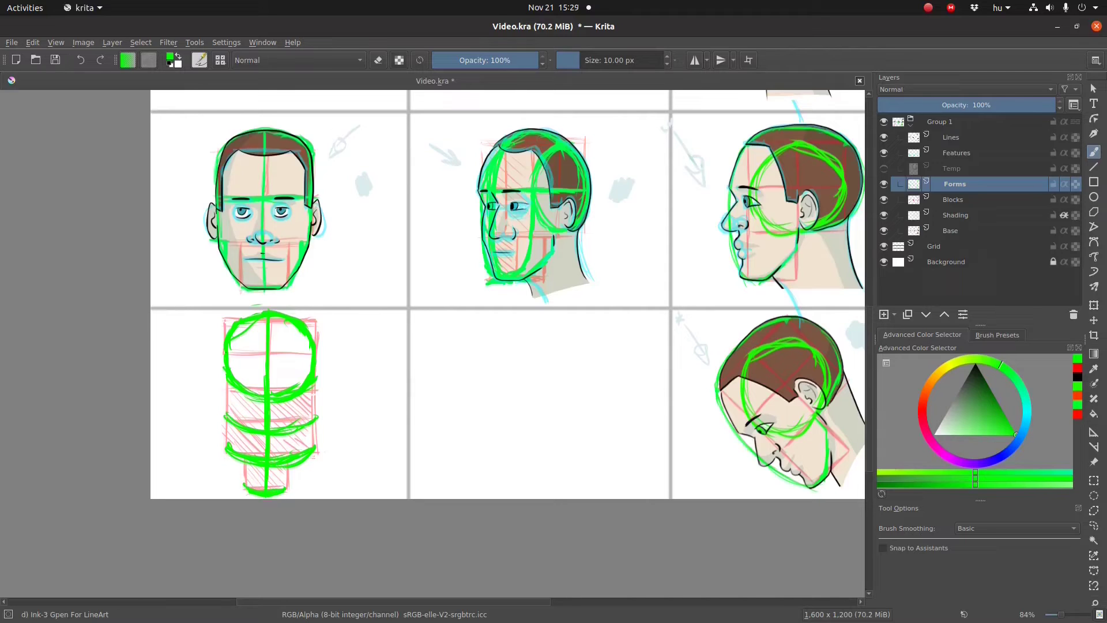
pyautogui.moveTo(224, 369)
pyautogui.mouseDown()
pyautogui.moveTo(228, 444)
pyautogui.moveTo(222, 367)
pyautogui.mouseUp()
pyautogui.moveTo(314, 367)
pyautogui.mouseDown()
pyautogui.moveTo(309, 458)
pyautogui.moveTo(316, 361)
pyautogui.moveTo(305, 429)
pyautogui.mouseUp()
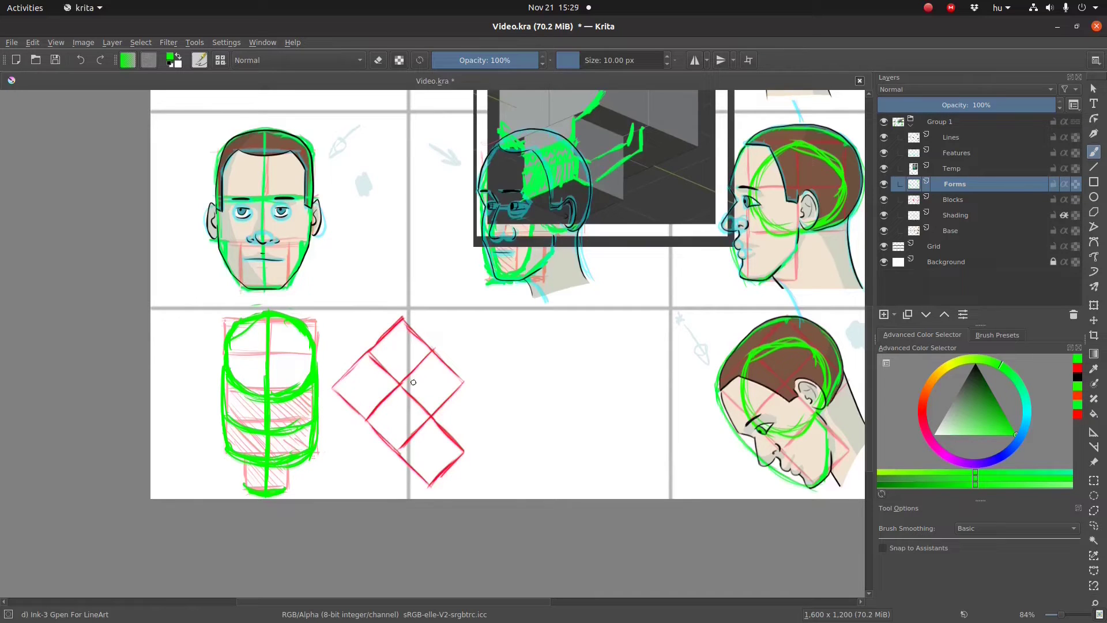
# Step: Outline the ear square on the tilted profile blocks in green and sketch the ear shape inside it
pyautogui.moveTo(405, 385)
pyautogui.mouseDown()
pyautogui.moveTo(424, 380)
pyautogui.moveTo(433, 413)
pyautogui.mouseUp()
pyautogui.moveTo(408, 382)
pyautogui.mouseDown()
pyautogui.moveTo(429, 401)
pyautogui.moveTo(433, 354)
pyautogui.moveTo(461, 384)
pyautogui.mouseUp()
pyautogui.moveTo(402, 388); pyautogui.dragTo(426, 407)
pyautogui.moveTo(456, 389); pyautogui.dragTo(434, 416)
# Step: Draw a green ear outline on each side of the downward-tilted front head
pyautogui.moveTo(321, 379); pyautogui.dragTo(321, 415)
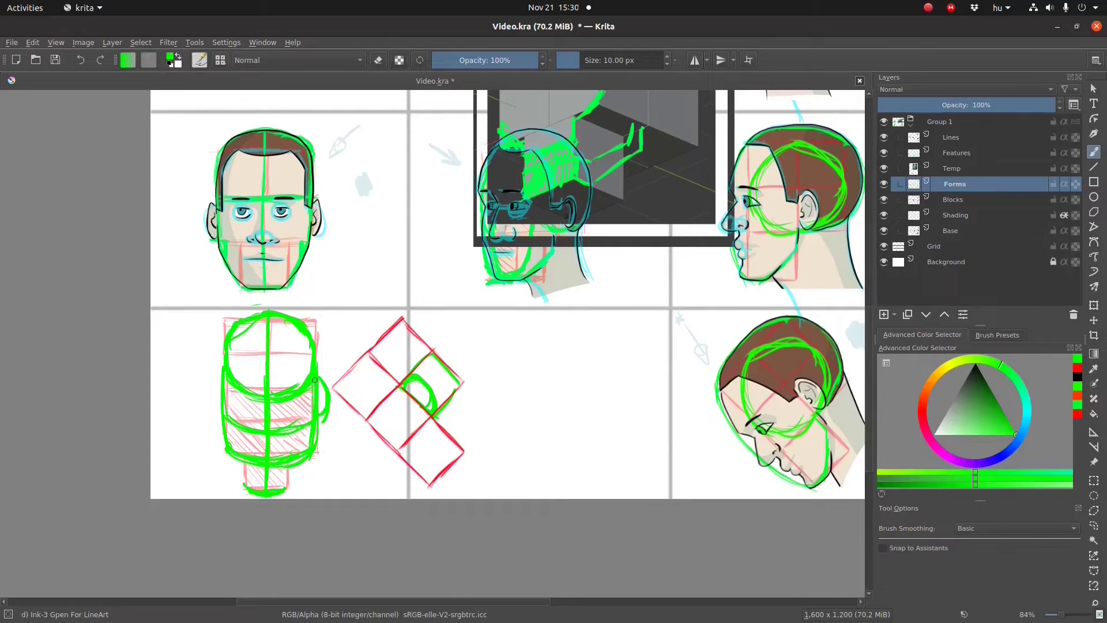
pyautogui.moveTo(225, 377)
pyautogui.mouseDown()
pyautogui.moveTo(219, 411)
pyautogui.moveTo(222, 374)
pyautogui.mouseUp()
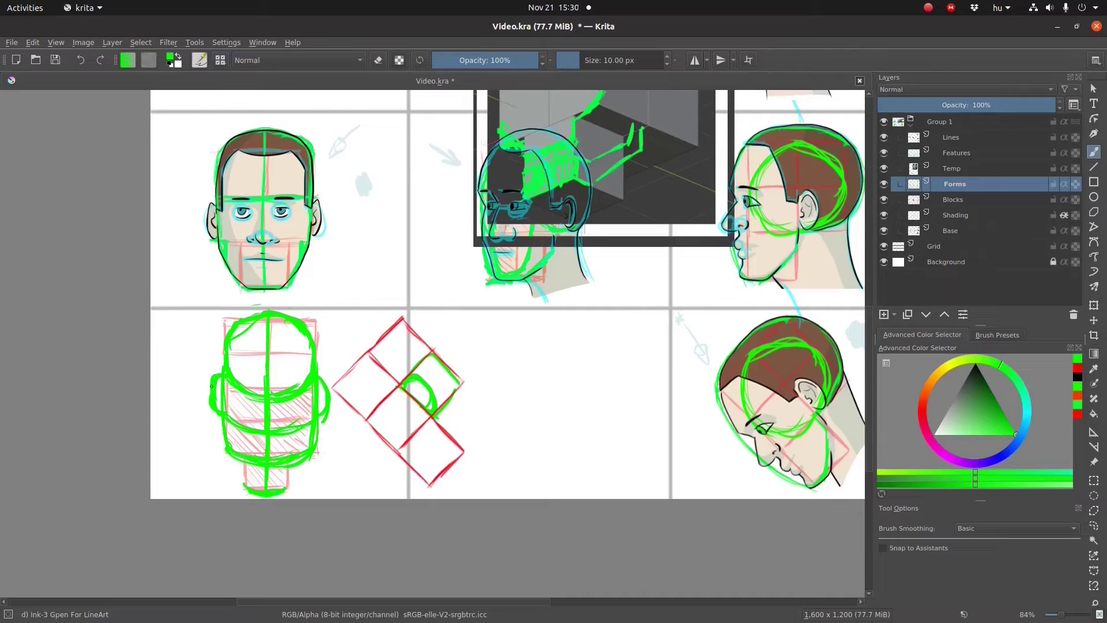
# Step: Draw green jaw contours on both sides of the tilted front head, tapering from the cheeks to the chin
pyautogui.moveTo(227, 449); pyautogui.dragTo(246, 486)
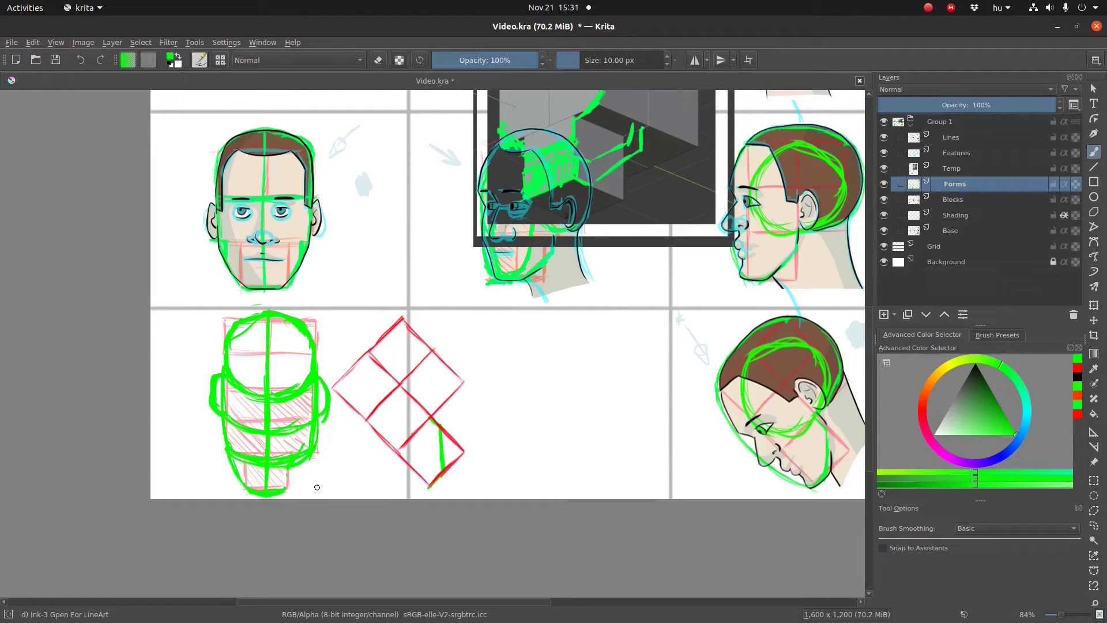
pyautogui.moveTo(309, 458); pyautogui.dragTo(281, 486)
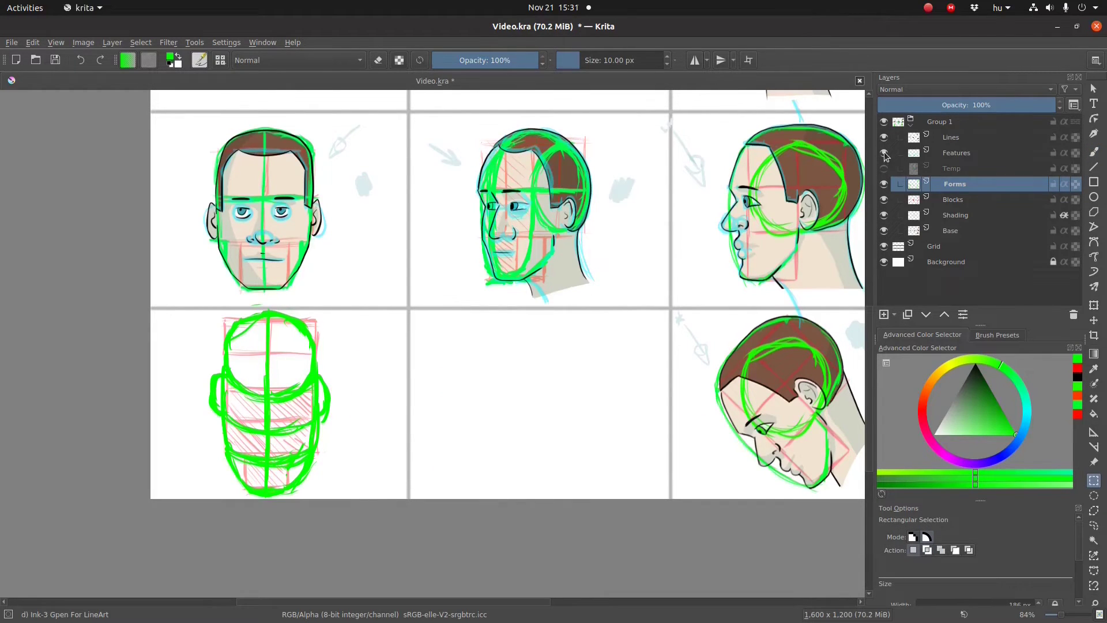
# Step: Lower the opacity of the Forms and Blocks layers to fade the green and red guides
pyautogui.click(884, 153)
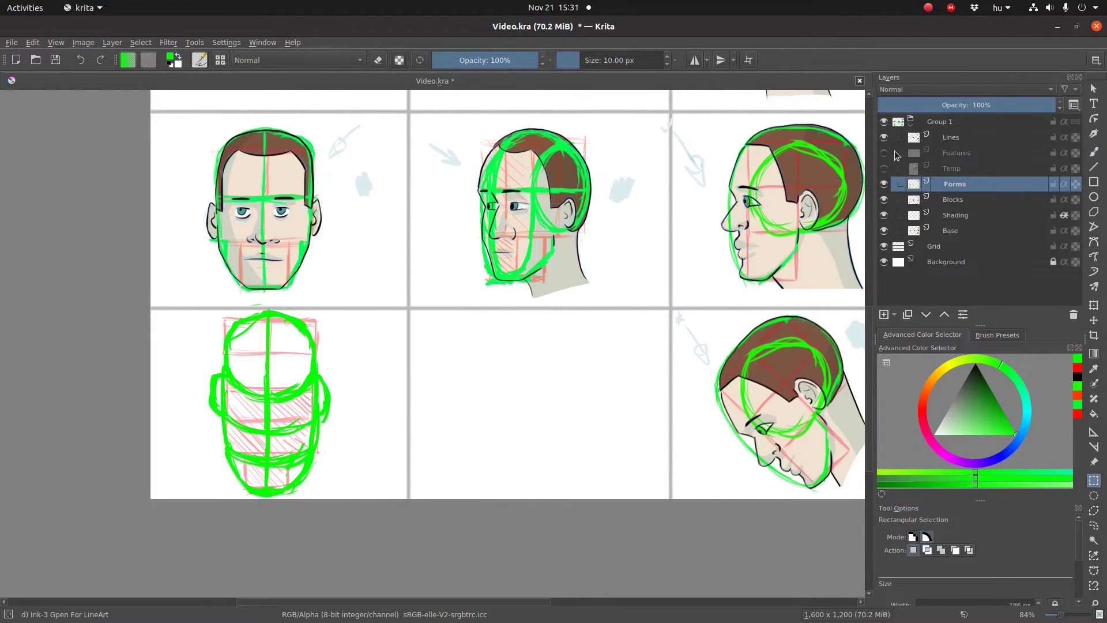
pyautogui.click(898, 152)
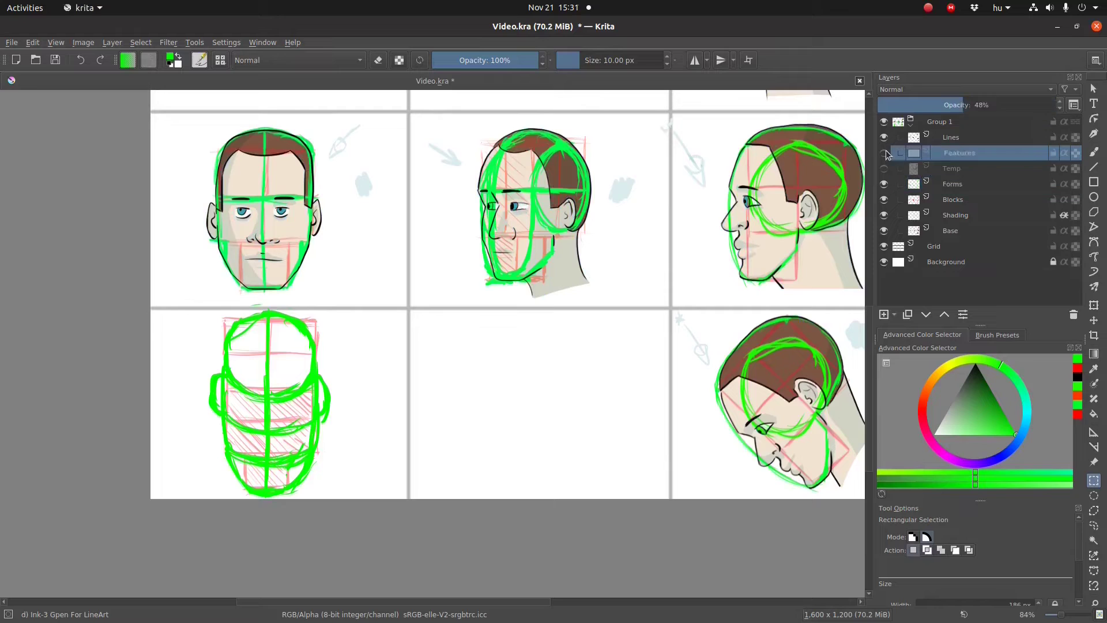
pyautogui.click(960, 184)
pyautogui.click(954, 202)
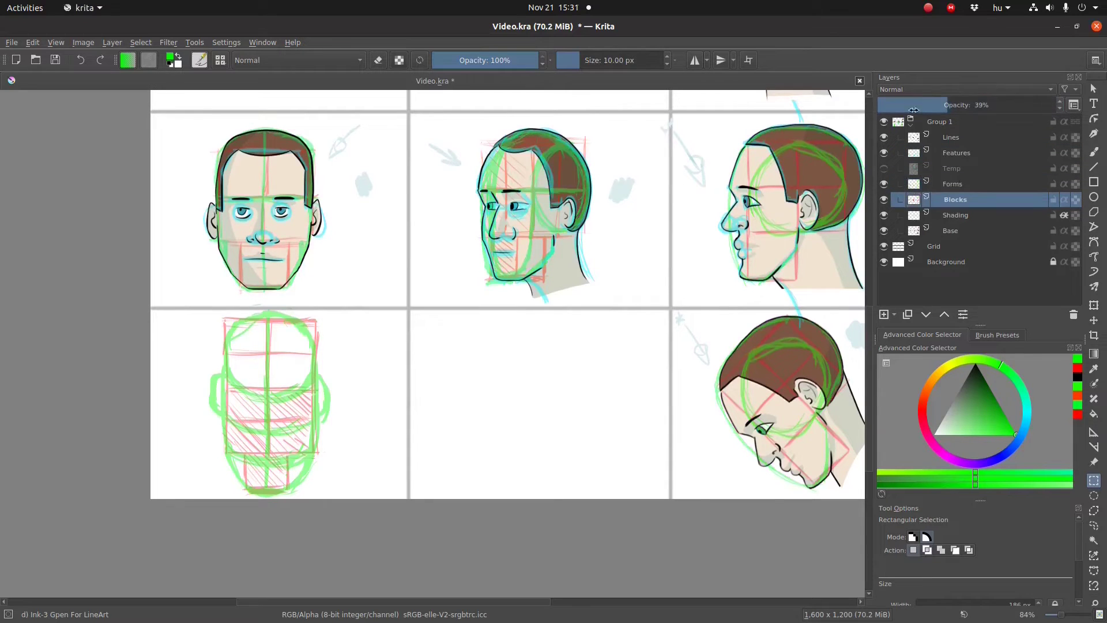
pyautogui.click(912, 107)
# Step: On the Features layer, sketch the curved hairline, both face sides and the chin of the tilted head in cyan
pyautogui.click(958, 152)
pyautogui.click(1028, 413)
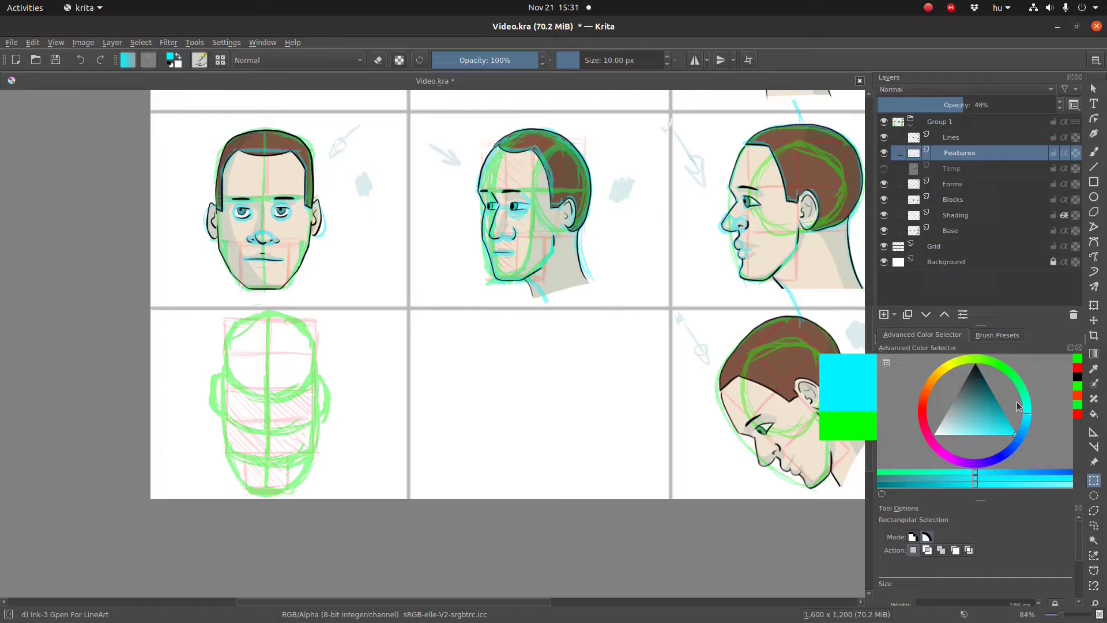
pyautogui.press('b')
pyautogui.moveTo(278, 391); pyautogui.dragTo(269, 351)
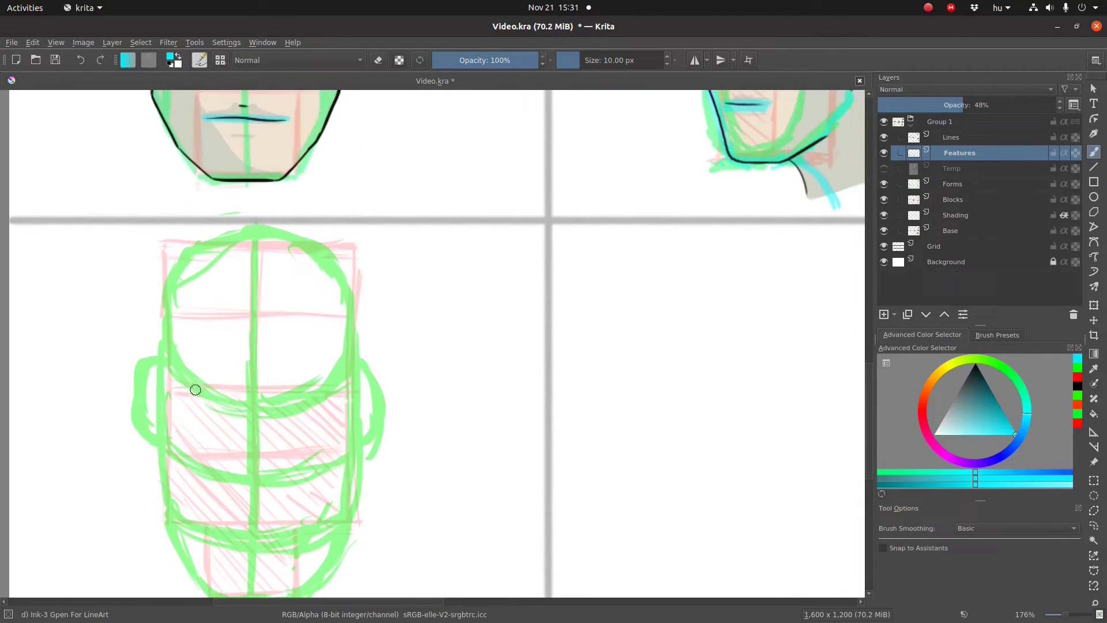
pyautogui.moveTo(170, 380)
pyautogui.mouseDown()
pyautogui.moveTo(246, 399)
pyautogui.moveTo(341, 383)
pyautogui.moveTo(329, 386)
pyautogui.moveTo(349, 407)
pyautogui.moveTo(362, 398)
pyautogui.moveTo(167, 397)
pyautogui.mouseUp()
pyautogui.moveTo(163, 328)
pyautogui.mouseDown()
pyautogui.moveTo(165, 478)
pyautogui.moveTo(163, 446)
pyautogui.moveTo(207, 579)
pyautogui.mouseUp()
pyautogui.moveTo(244, 541)
pyautogui.mouseDown()
pyautogui.moveTo(206, 473)
pyautogui.moveTo(180, 534)
pyautogui.moveTo(272, 531)
pyautogui.moveTo(301, 458)
pyautogui.moveTo(314, 333)
pyautogui.moveTo(310, 432)
pyautogui.mouseUp()
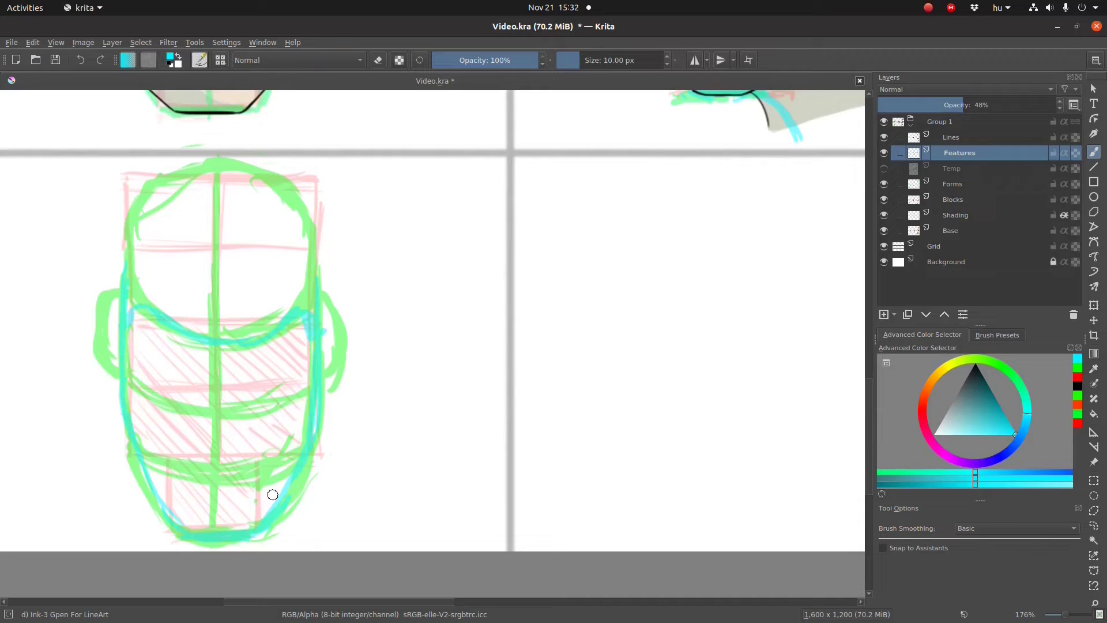
# Step: Set the Features layer's opacity to 91% and erase the excess cyan strokes along the lower jaw
pyautogui.click(1039, 105)
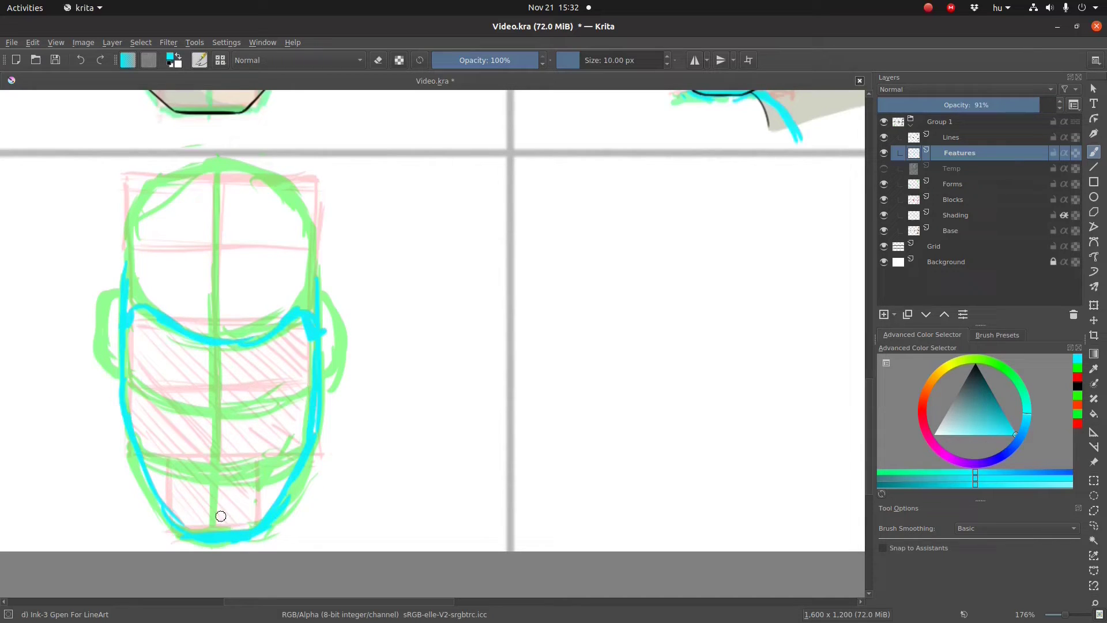
pyautogui.press('e')
pyautogui.moveTo(295, 494); pyautogui.dragTo(258, 538)
pyautogui.press('e')
# Step: Draw the rounded crown of the head and both ears with their inner folds in cyan
pyautogui.moveTo(124, 268)
pyautogui.mouseDown()
pyautogui.moveTo(164, 191)
pyautogui.moveTo(258, 174)
pyautogui.moveTo(249, 185)
pyautogui.moveTo(216, 168)
pyautogui.moveTo(256, 169)
pyautogui.moveTo(312, 236)
pyautogui.moveTo(300, 251)
pyautogui.moveTo(314, 311)
pyautogui.mouseUp()
pyautogui.moveTo(320, 248); pyautogui.dragTo(321, 320)
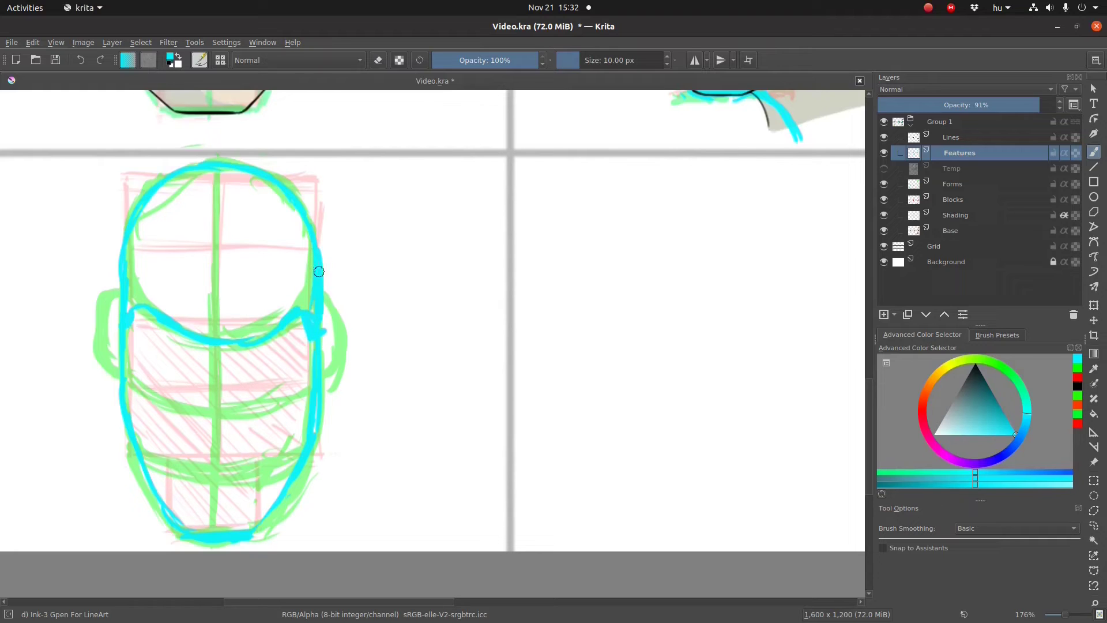
pyautogui.moveTo(120, 291); pyautogui.dragTo(122, 369)
pyautogui.moveTo(99, 331); pyautogui.dragTo(119, 368)
pyautogui.moveTo(113, 288); pyautogui.dragTo(106, 354)
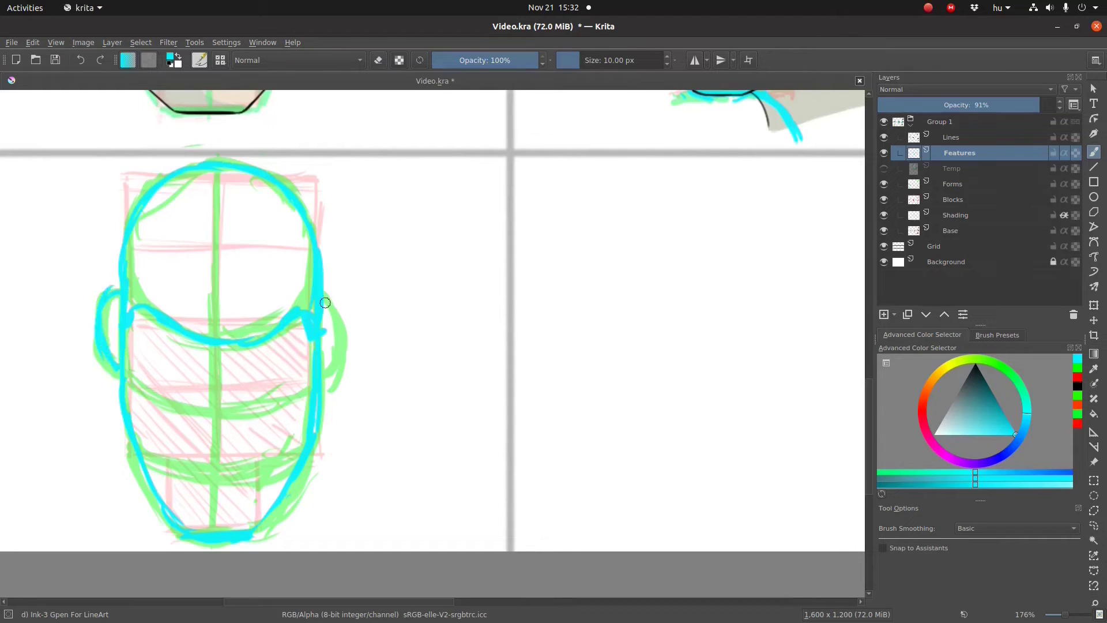
pyautogui.moveTo(324, 298)
pyautogui.mouseDown()
pyautogui.moveTo(340, 366)
pyautogui.moveTo(337, 300)
pyautogui.moveTo(320, 371)
pyautogui.moveTo(319, 287)
pyautogui.moveTo(337, 339)
pyautogui.mouseUp()
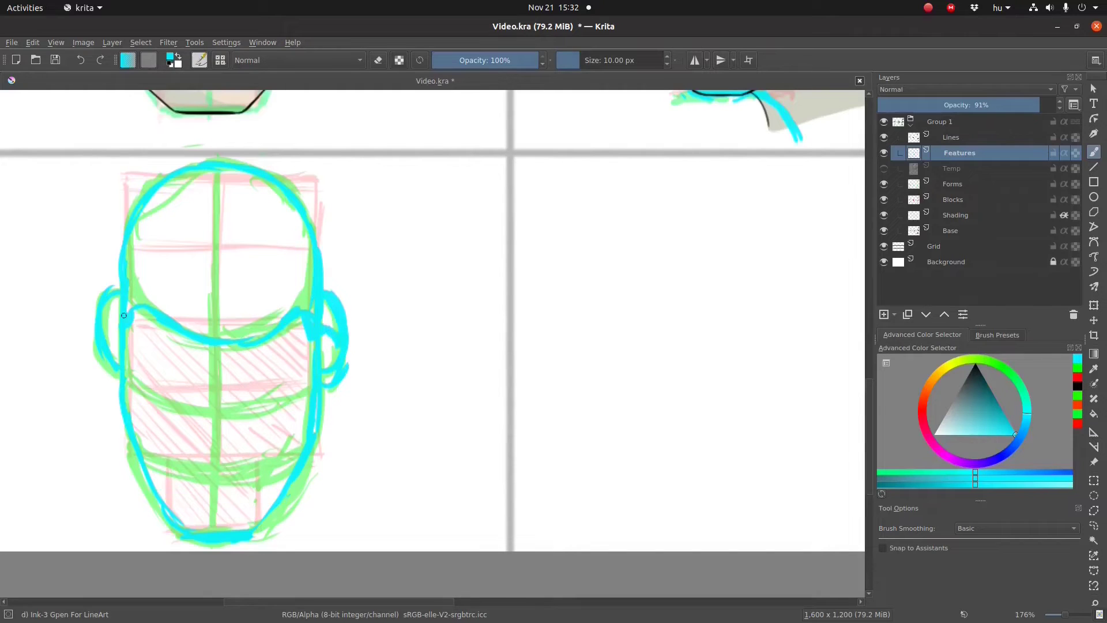
pyautogui.moveTo(121, 316); pyautogui.dragTo(105, 332)
# Step: Sketch the nose tip, nostrils and mouth line in cyan just above the chin
pyautogui.moveTo(199, 482)
pyautogui.mouseDown()
pyautogui.moveTo(230, 477)
pyautogui.moveTo(211, 490)
pyautogui.moveTo(254, 465)
pyautogui.mouseUp()
pyautogui.moveTo(167, 473); pyautogui.dragTo(183, 474)
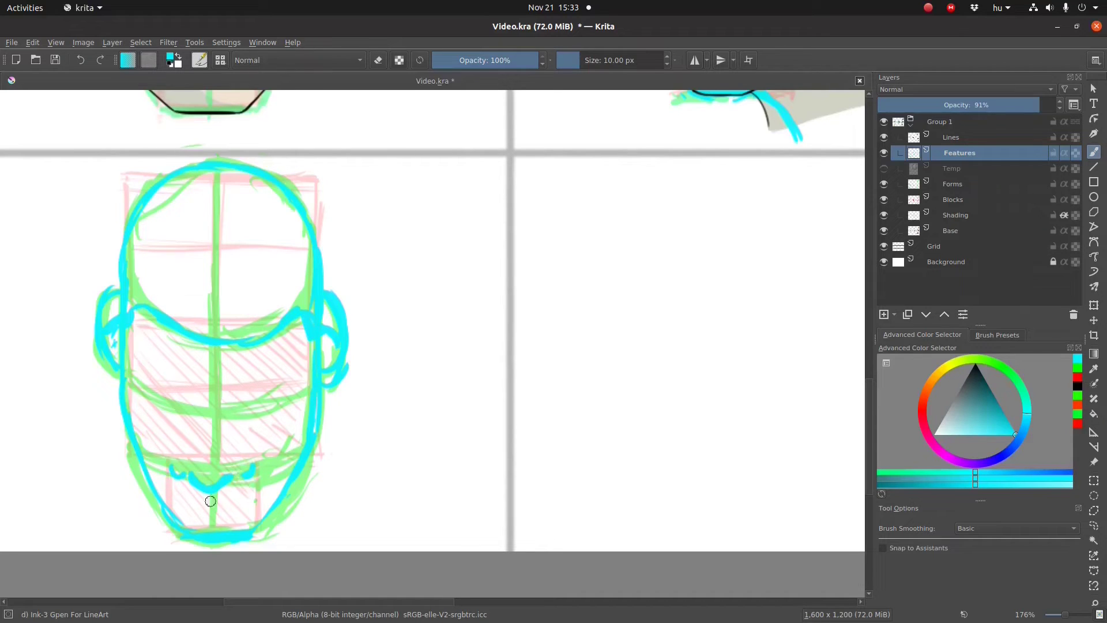
pyautogui.moveTo(243, 492)
pyautogui.mouseDown()
pyautogui.moveTo(209, 491)
pyautogui.moveTo(256, 488)
pyautogui.mouseUp()
# Step: Sketch both eyebrows along the green brow curve and the lowered eyelids beneath them in cyan
pyautogui.moveTo(156, 400)
pyautogui.mouseDown()
pyautogui.moveTo(247, 415)
pyautogui.moveTo(238, 412)
pyautogui.moveTo(275, 404)
pyautogui.mouseUp()
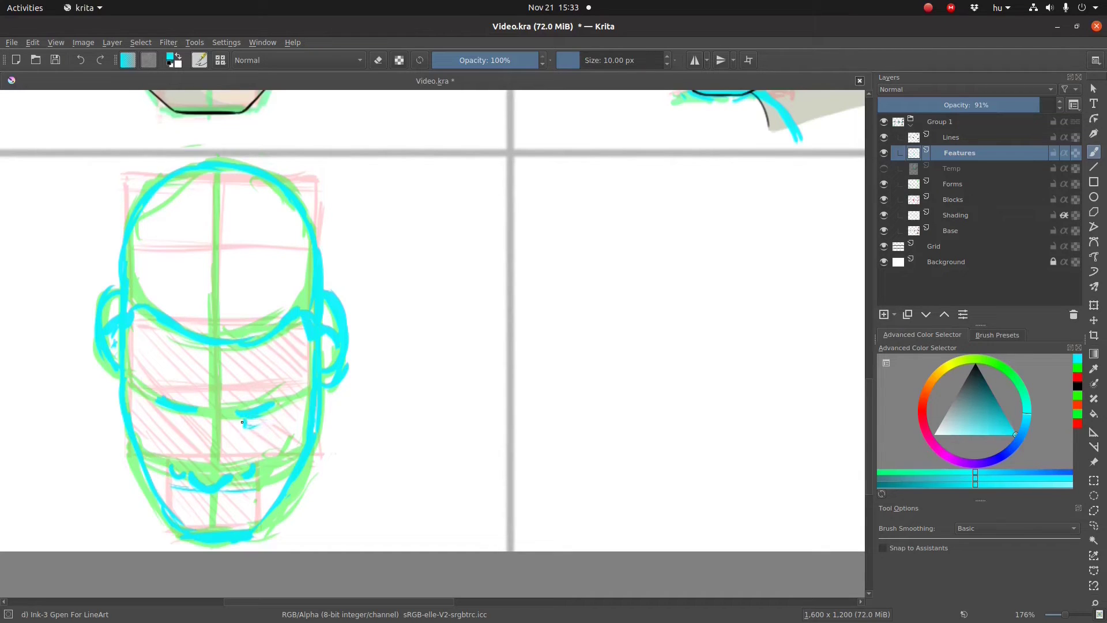
pyautogui.moveTo(247, 425); pyautogui.dragTo(276, 415)
pyautogui.moveTo(162, 414); pyautogui.dragTo(192, 421)
pyautogui.moveTo(559, 232); pyautogui.dragTo(450, 412)
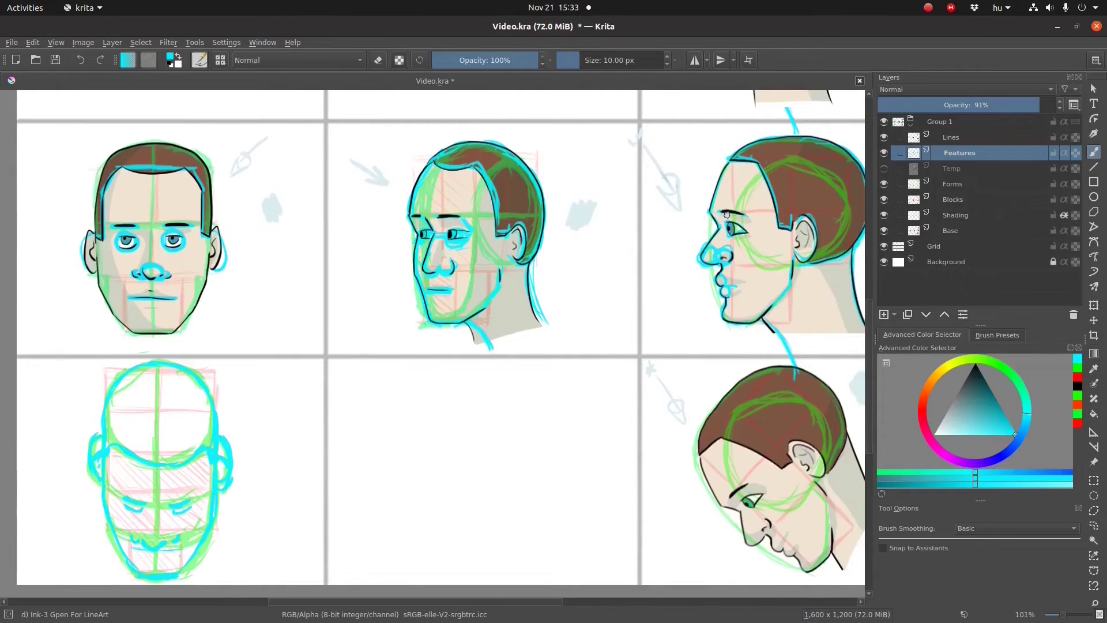
# Step: On the Lines layer, ink both side contours of the tilted face in black with a 5.85 px brush
pyautogui.click(957, 138)
pyautogui.press('d')
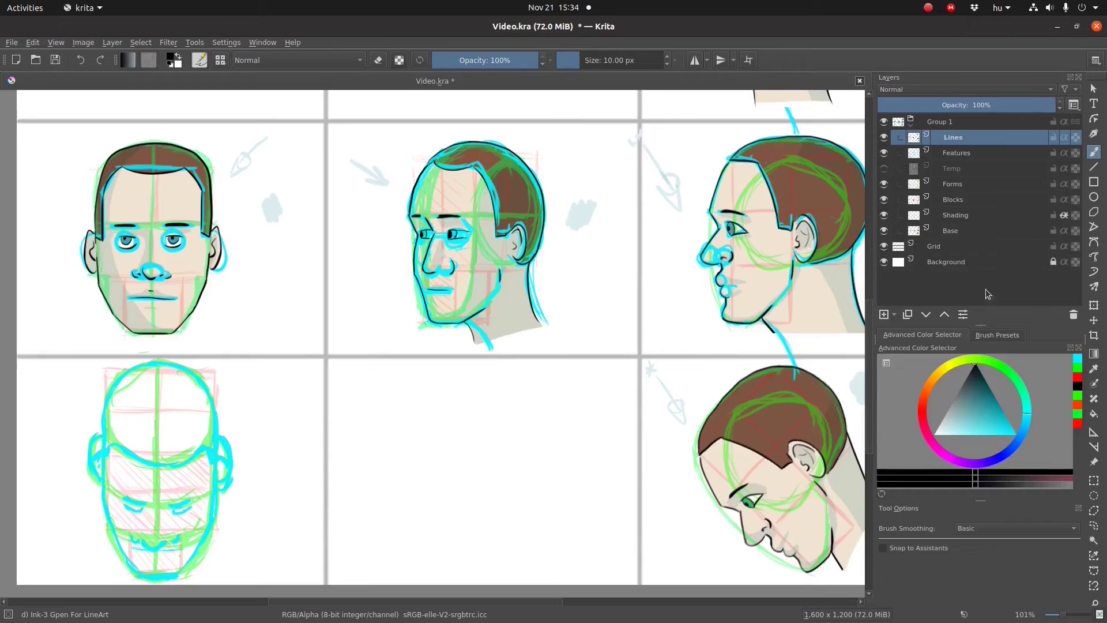
pyautogui.moveTo(167, 400)
pyautogui.mouseDown()
pyautogui.moveTo(178, 400)
pyautogui.moveTo(238, 527)
pyautogui.moveTo(322, 403)
pyautogui.moveTo(467, 360)
pyautogui.mouseUp()
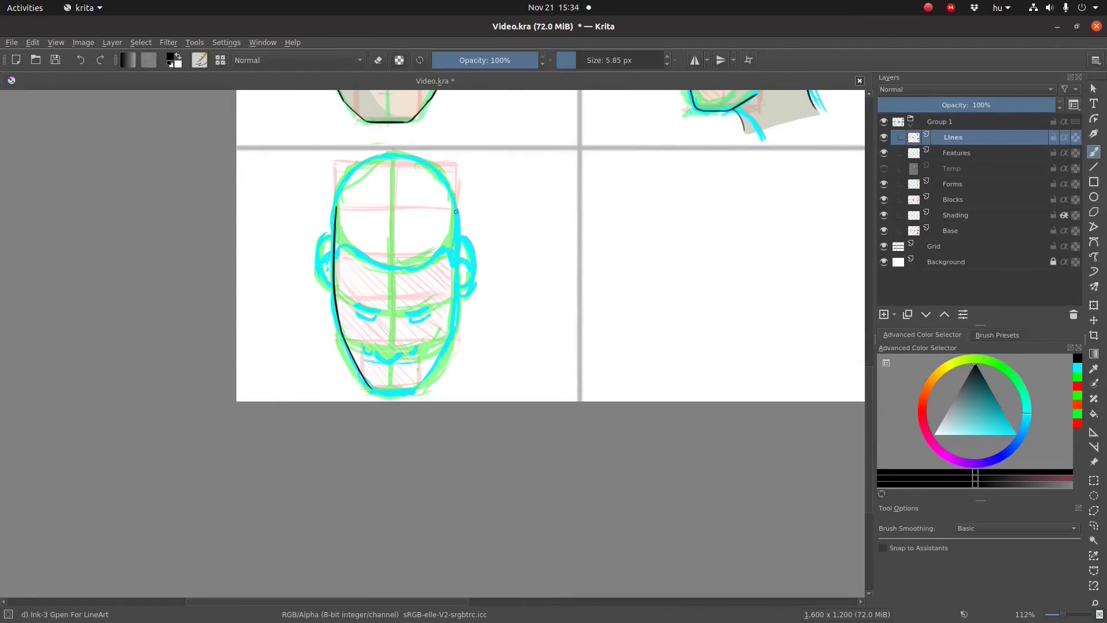
pyautogui.moveTo(462, 209)
pyautogui.mouseDown()
pyautogui.moveTo(445, 344)
pyautogui.moveTo(412, 379)
pyautogui.mouseUp()
# Step: Ink the chin, nose tip, nostrils and a thin mouth line in black
pyautogui.scroll(2, 443, 341)
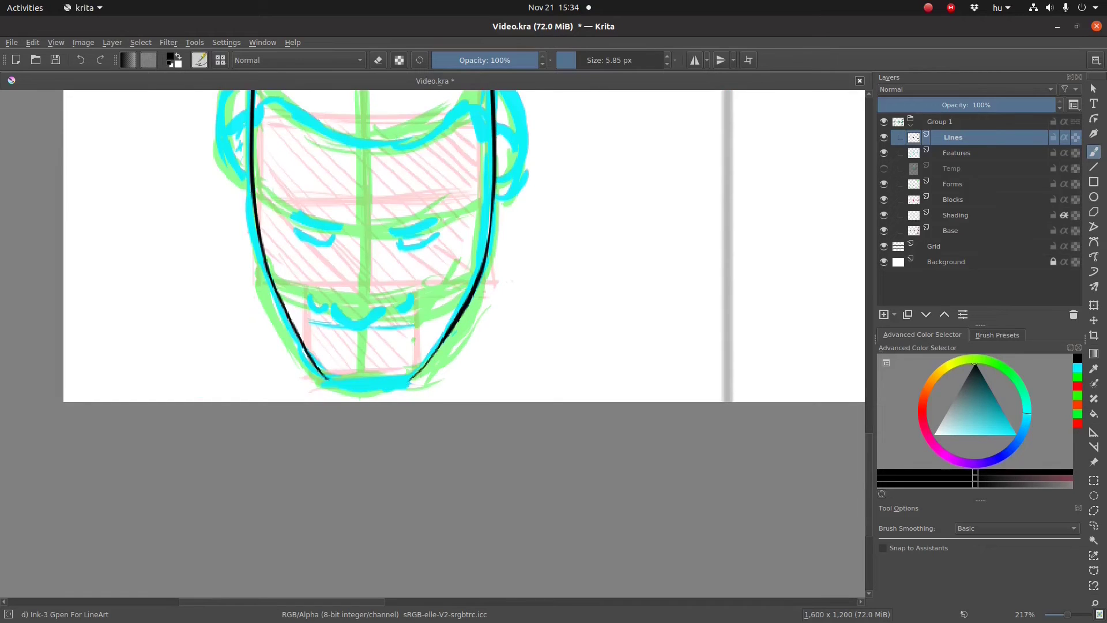
pyautogui.press('e')
pyautogui.moveTo(325, 378); pyautogui.dragTo(416, 380)
pyautogui.press('e')
pyautogui.moveTo(334, 307)
pyautogui.mouseDown()
pyautogui.moveTo(383, 308)
pyautogui.moveTo(320, 307)
pyautogui.mouseUp()
pyautogui.moveTo(412, 296); pyautogui.dragTo(404, 309)
pyautogui.moveTo(315, 321); pyautogui.dragTo(410, 330)
pyautogui.hotkey('ctrl', 'z')
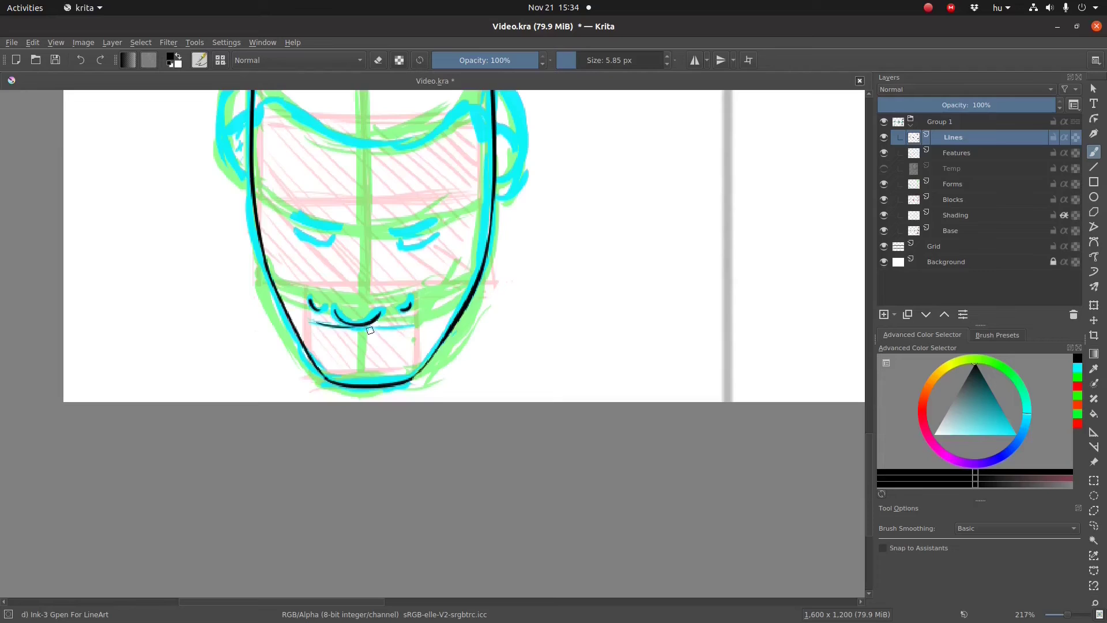
pyautogui.moveTo(313, 320); pyautogui.dragTo(415, 324)
# Step: Ink thick black eyebrows and the closed eyelids with short lashes over the cyan sketch
pyautogui.moveTo(339, 222)
pyautogui.mouseDown()
pyautogui.moveTo(293, 218)
pyautogui.moveTo(447, 218)
pyautogui.mouseUp()
pyautogui.moveTo(399, 247); pyautogui.dragTo(429, 240)
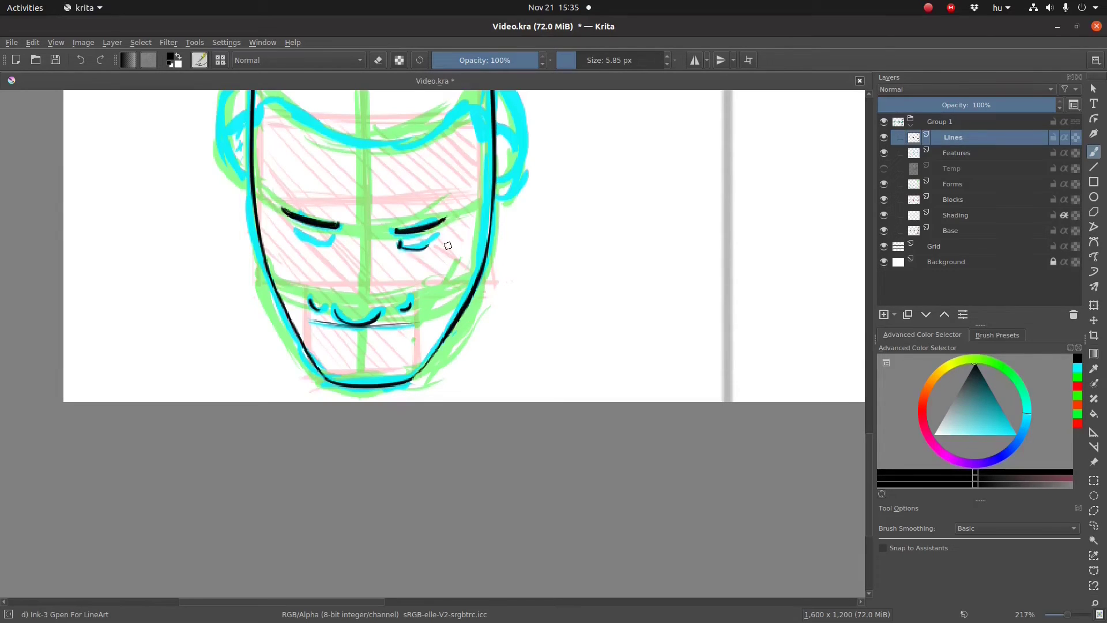
pyautogui.moveTo(297, 231)
pyautogui.mouseDown()
pyautogui.moveTo(329, 240)
pyautogui.moveTo(320, 245)
pyautogui.mouseUp()
pyautogui.moveTo(310, 236); pyautogui.dragTo(298, 238)
pyautogui.moveTo(402, 248); pyautogui.dragTo(415, 251)
pyautogui.moveTo(421, 242); pyautogui.dragTo(429, 246)
pyautogui.moveTo(472, 236); pyautogui.dragTo(446, 354)
pyautogui.moveTo(229, 245)
pyautogui.mouseDown()
pyautogui.moveTo(253, 206)
pyautogui.moveTo(247, 222)
pyautogui.moveTo(309, 251)
pyautogui.mouseUp()
pyautogui.hotkey('ctrl', 'z')
pyautogui.hotkey('ctrl', 'z')
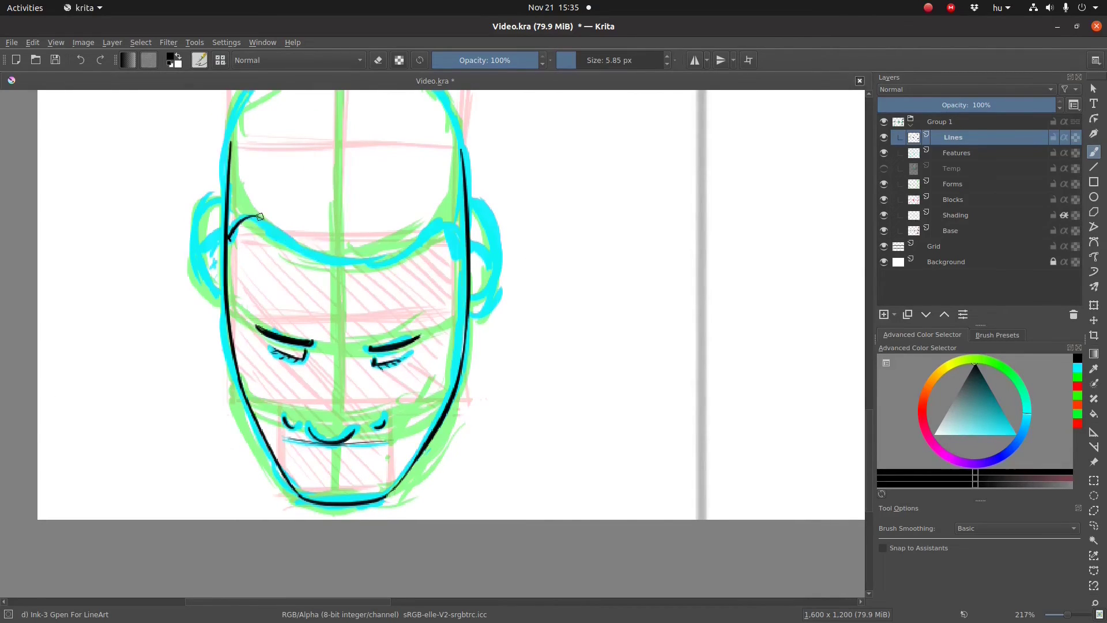
# Step: Ink the curved hairline across the forehead from temple to temple and erase the overshoot at its end
pyautogui.moveTo(259, 219)
pyautogui.mouseDown()
pyautogui.moveTo(373, 251)
pyautogui.moveTo(414, 231)
pyautogui.mouseUp()
pyautogui.moveTo(407, 233)
pyautogui.mouseDown()
pyautogui.moveTo(441, 234)
pyautogui.moveTo(436, 226)
pyautogui.moveTo(463, 252)
pyautogui.mouseUp()
pyautogui.hotkey('ctrl', 'z')
pyautogui.hotkey('ctrl', 'z')
pyautogui.moveTo(353, 254)
pyautogui.mouseDown()
pyautogui.moveTo(423, 230)
pyautogui.moveTo(401, 234)
pyautogui.mouseUp()
pyautogui.press('e')
pyautogui.press('e')
pyautogui.press('e')
pyautogui.moveTo(233, 242); pyautogui.dragTo(230, 238)
pyautogui.press('e')
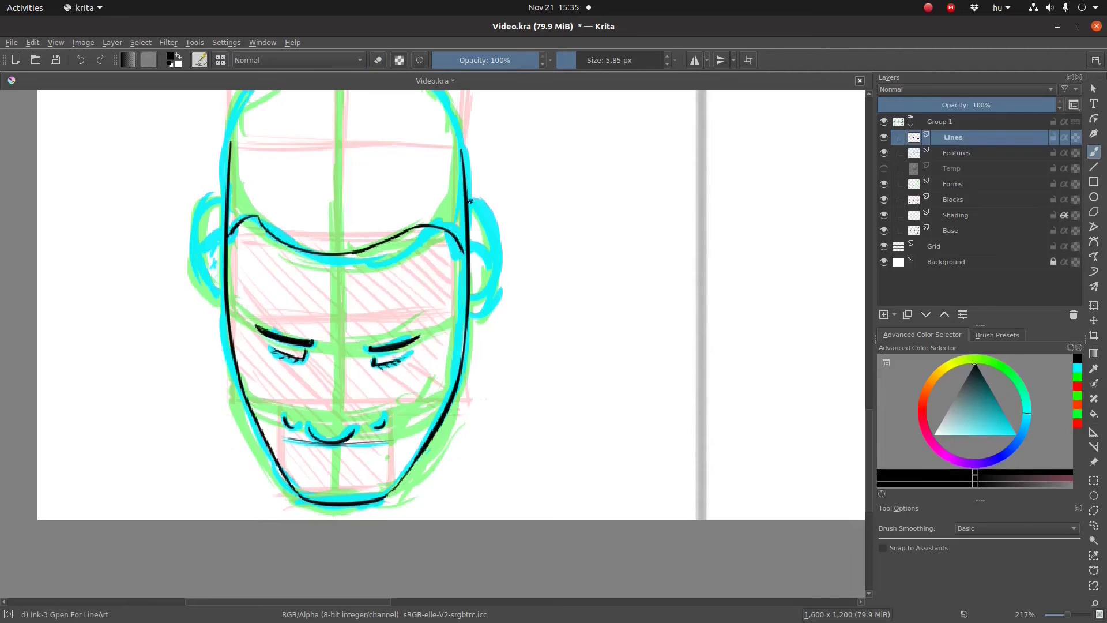
# Step: Ink the outline and inner fold of the ear on the right side of the tilted head
pyautogui.moveTo(468, 200)
pyautogui.mouseDown()
pyautogui.moveTo(490, 299)
pyautogui.moveTo(474, 313)
pyautogui.mouseUp()
pyautogui.hotkey('ctrl', 'z')
pyautogui.moveTo(471, 241); pyautogui.dragTo(489, 281)
pyautogui.moveTo(222, 200); pyautogui.dragTo(222, 302)
pyautogui.hotkey('ctrl', 'z')
pyautogui.hotkey('ctrl', 'z')
pyautogui.moveTo(223, 228); pyautogui.dragTo(211, 258)
pyautogui.hotkey('ctrl', 'z')
pyautogui.hotkey('ctrl', 'z')
# Step: Ink the outline and inner fold of the ear on the left side of the tilted head
pyautogui.moveTo(223, 198); pyautogui.dragTo(212, 291)
pyautogui.moveTo(229, 223); pyautogui.dragTo(207, 265)
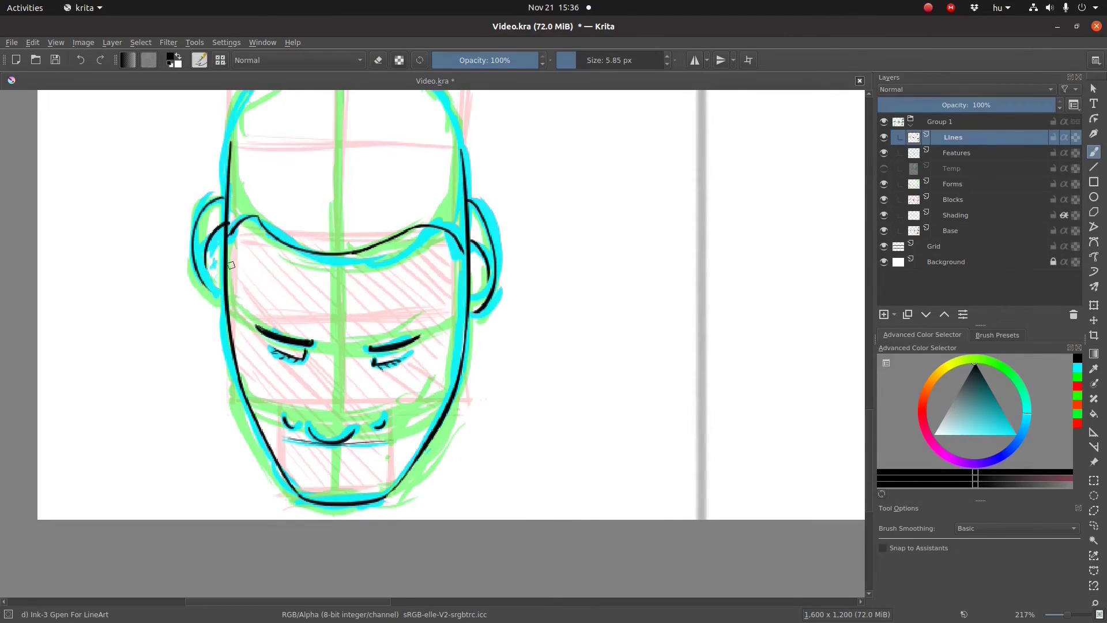
pyautogui.moveTo(495, 291); pyautogui.dragTo(500, 377)
# Step: Ink the rounded crown in black, joining it to both face sides and erasing stray line ends
pyautogui.moveTo(235, 234); pyautogui.dragTo(475, 258)
pyautogui.hotkey('ctrl', 'z')
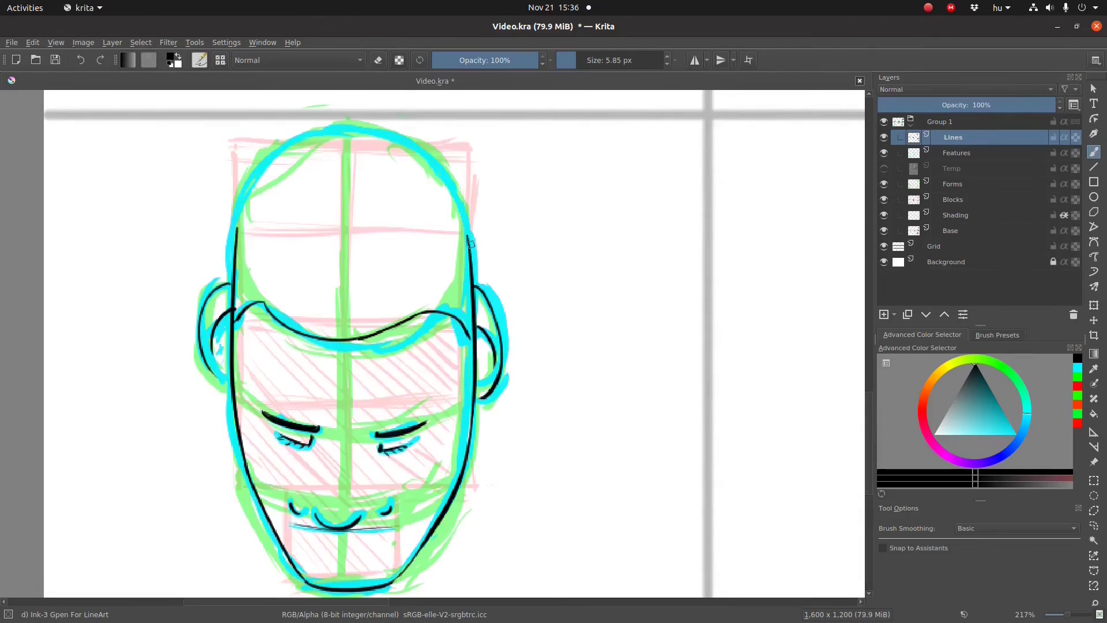
pyautogui.moveTo(235, 244)
pyautogui.mouseDown()
pyautogui.moveTo(473, 248)
pyautogui.moveTo(235, 244)
pyautogui.moveTo(236, 302)
pyautogui.mouseUp()
pyautogui.press('e')
pyautogui.press('e')
pyautogui.press('e')
pyautogui.moveTo(233, 225)
pyautogui.mouseDown()
pyautogui.moveTo(230, 331)
pyautogui.moveTo(235, 304)
pyautogui.mouseUp()
pyautogui.press('e')
pyautogui.moveTo(360, 126)
pyautogui.mouseDown()
pyautogui.moveTo(425, 169)
pyautogui.moveTo(452, 159)
pyautogui.moveTo(448, 239)
pyautogui.moveTo(472, 267)
pyautogui.mouseUp()
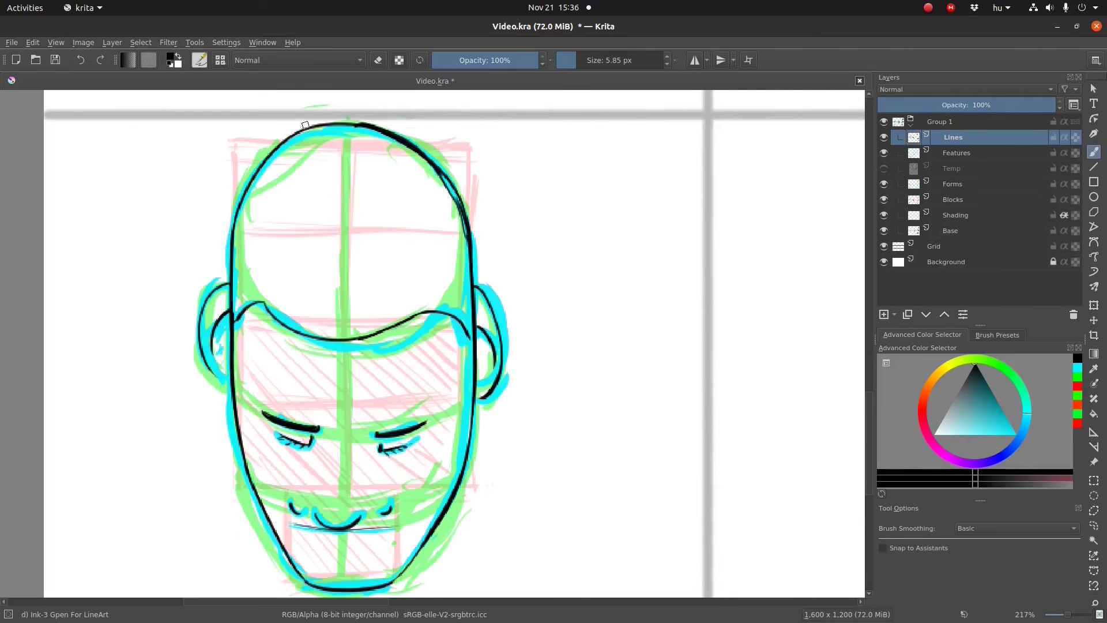
# Step: Erase the doubled and overly thick parts of the black crown outline to leave one clean line
pyautogui.press('e')
pyautogui.moveTo(420, 145)
pyautogui.mouseDown()
pyautogui.moveTo(455, 198)
pyautogui.moveTo(453, 180)
pyautogui.mouseUp()
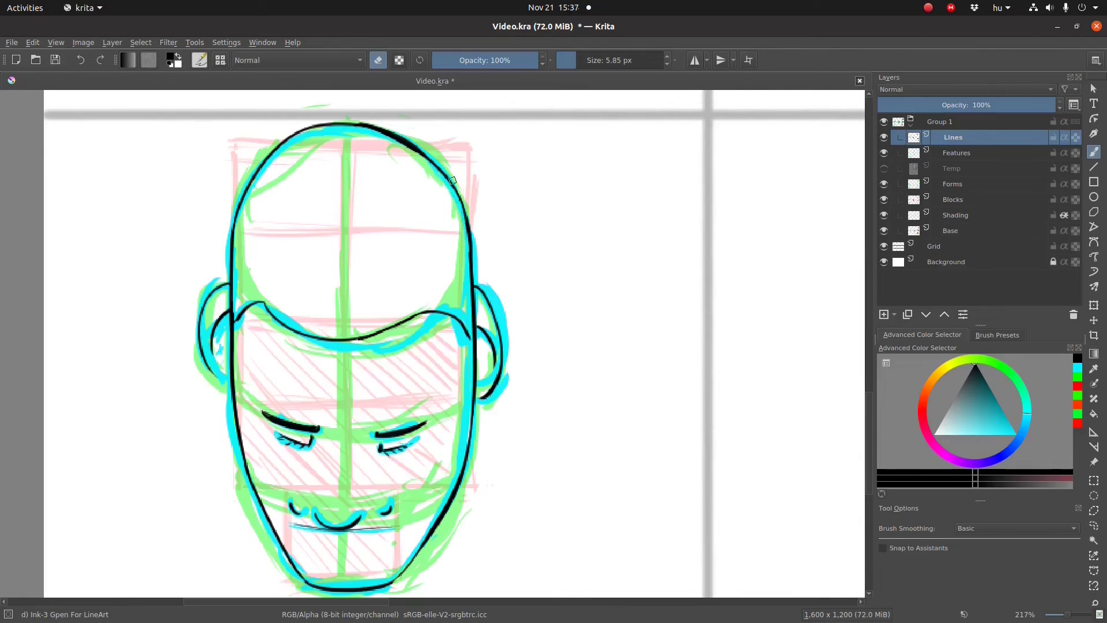
pyautogui.moveTo(373, 127); pyautogui.dragTo(353, 116)
pyautogui.press('e')
pyautogui.scroll(3, 407, 124)
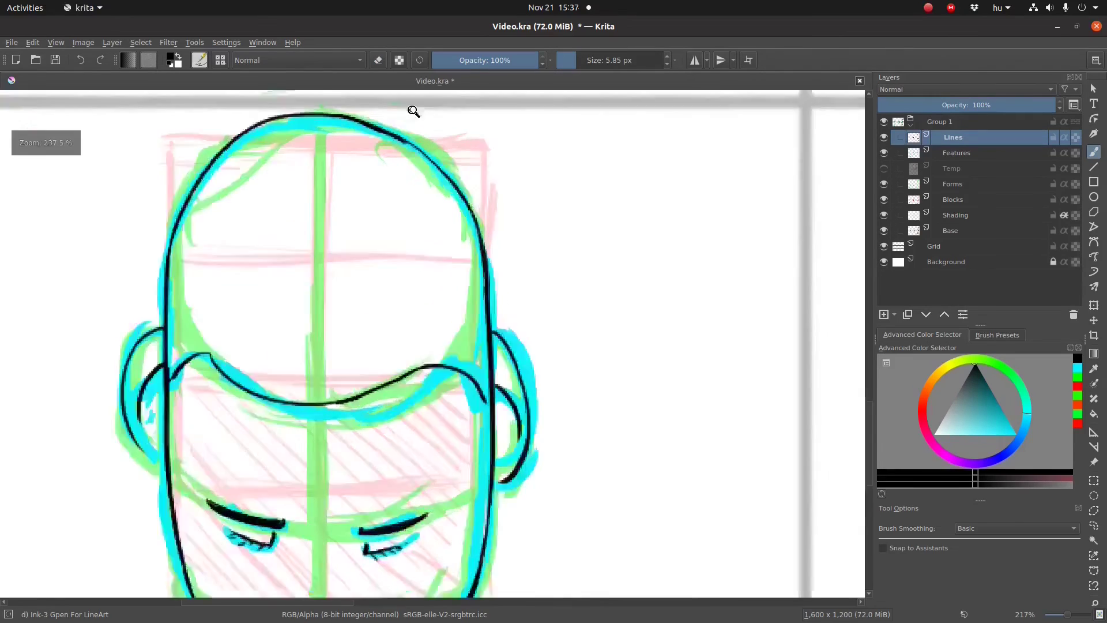
pyautogui.press('e')
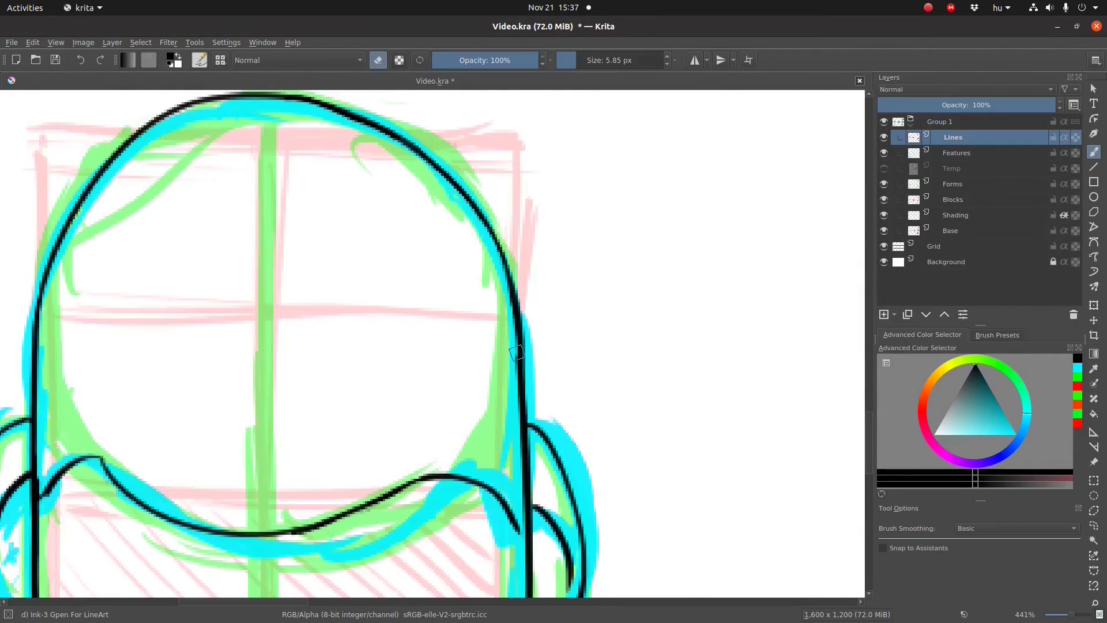
pyautogui.scroll(-4, 522, 424)
pyautogui.moveTo(522, 424); pyautogui.dragTo(410, 361)
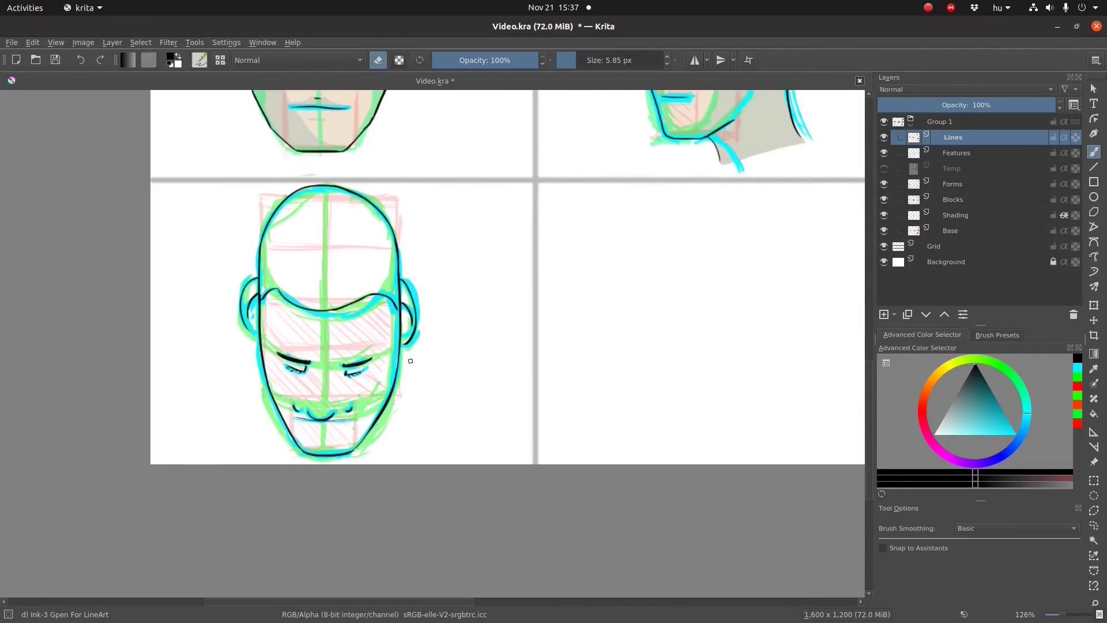
# Step: Hide the Features, Forms and Blocks layers, and fill the tilted face with beige skin colour on the Base layer
pyautogui.moveTo(883, 152); pyautogui.dragTo(882, 200)
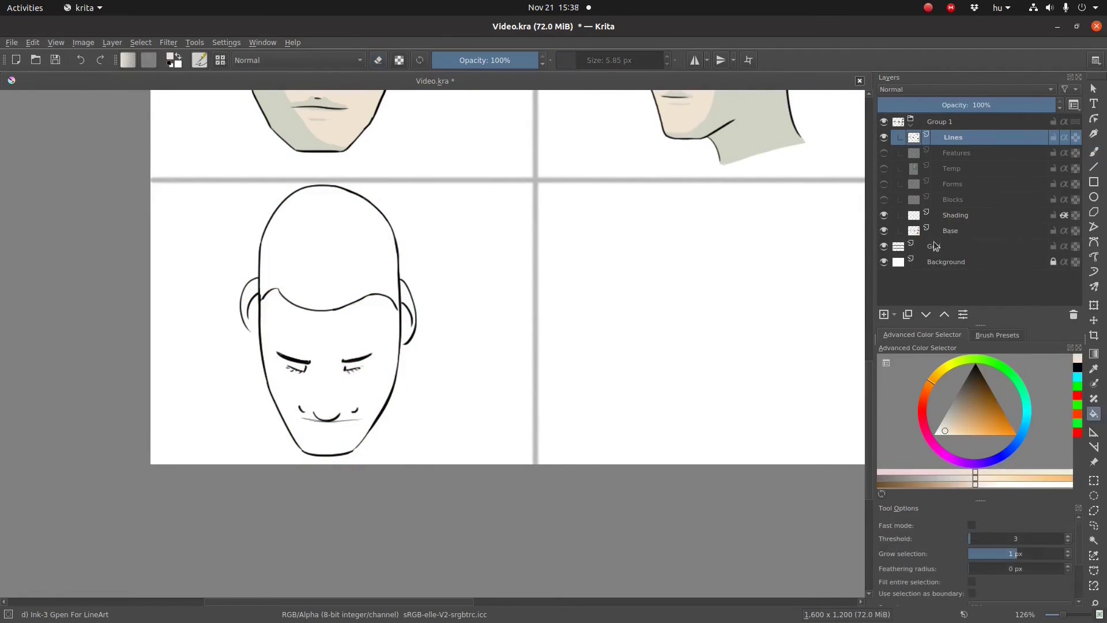
pyautogui.click(946, 228)
pyautogui.click(321, 344)
# Step: Close the open ear edges with skin-coloured strokes and fill both ears with the same beige
pyautogui.press('b')
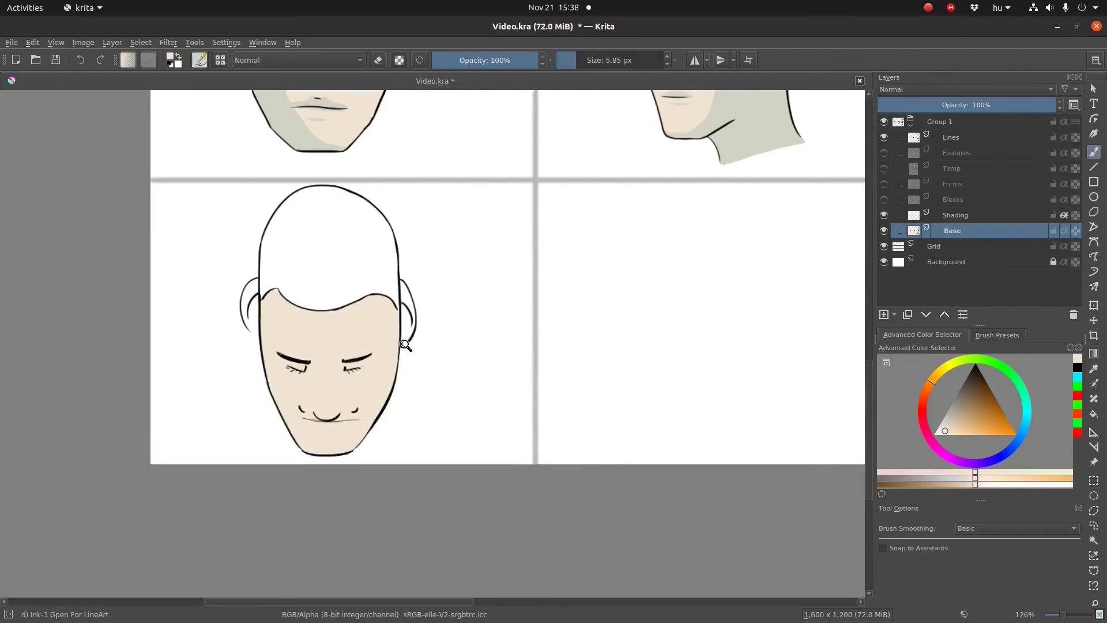
pyautogui.scroll(4, 406, 333)
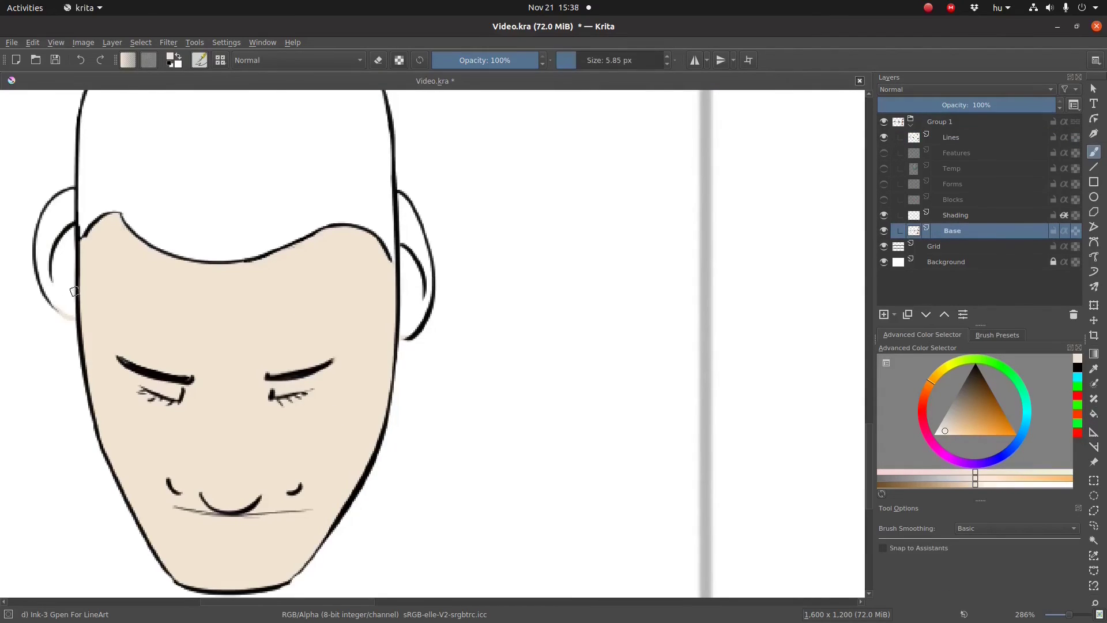
pyautogui.press('f')
pyautogui.scroll(-5, 527, 292)
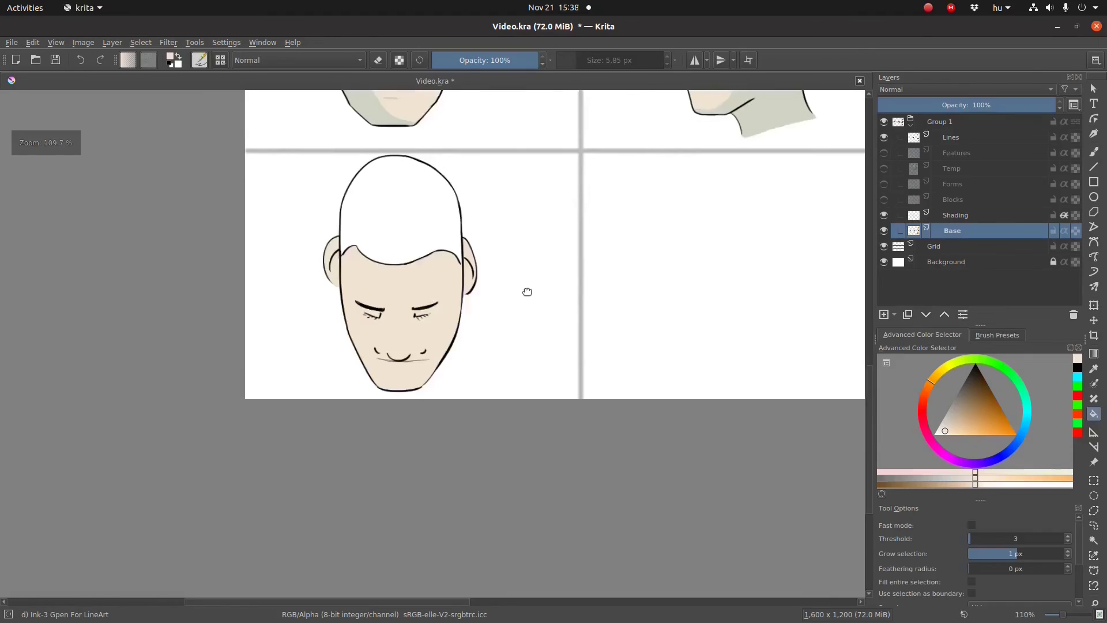
# Step: Sample the brown hair colour from the upright front head and fill the tilted head's hair area with it
pyautogui.moveTo(527, 291); pyautogui.dragTo(397, 507)
pyautogui.keyDown('ctrl'); pyautogui.click(268, 161); pyautogui.keyUp('ctrl')
pyautogui.click(282, 438)
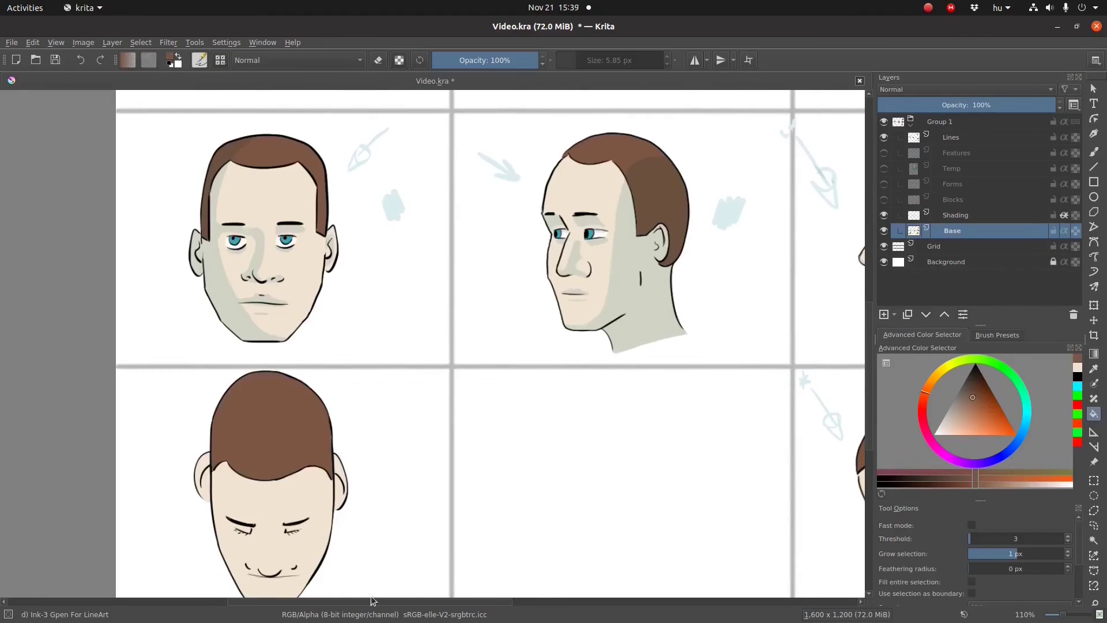
# Step: Sample the pale blue swatch colour and paint a light-direction arrow and a matching colour patch beside the tilted head
pyautogui.press('b')
pyautogui.scroll(5, 242, 496)
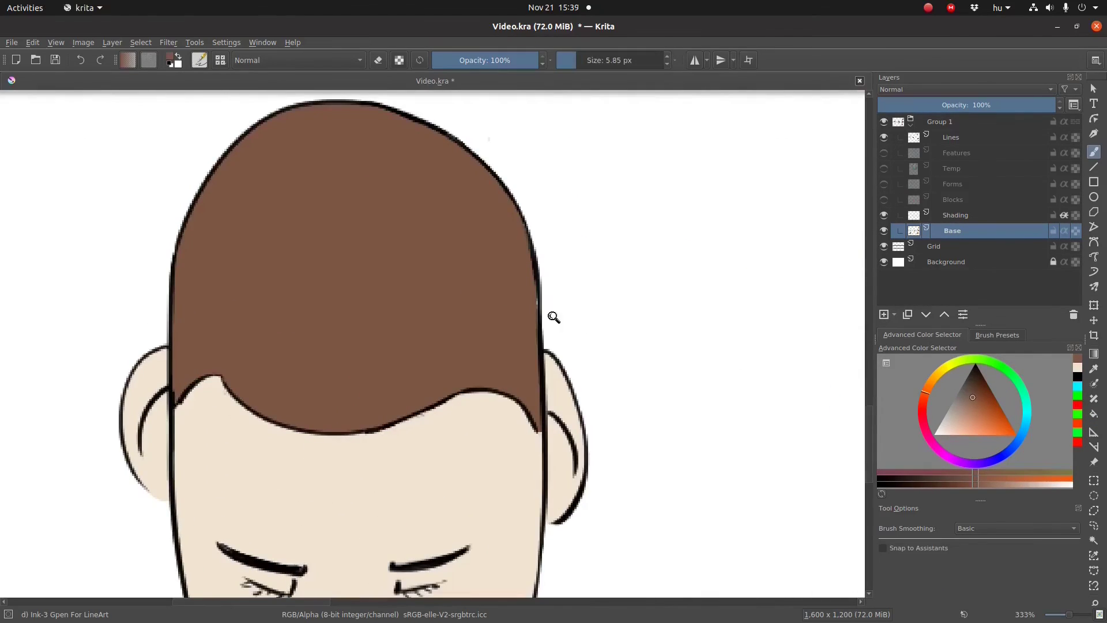
pyautogui.moveTo(554, 317); pyautogui.dragTo(543, 451)
pyautogui.moveTo(623, 504); pyautogui.dragTo(380, 485)
pyautogui.moveTo(404, 300)
pyautogui.mouseDown()
pyautogui.moveTo(408, 376)
pyautogui.moveTo(358, 438)
pyautogui.moveTo(324, 383)
pyautogui.moveTo(342, 371)
pyautogui.mouseUp()
pyautogui.keyDown('ctrl'); pyautogui.click(335, 235); pyautogui.keyUp('ctrl')
pyautogui.scroll(3, 355, 396)
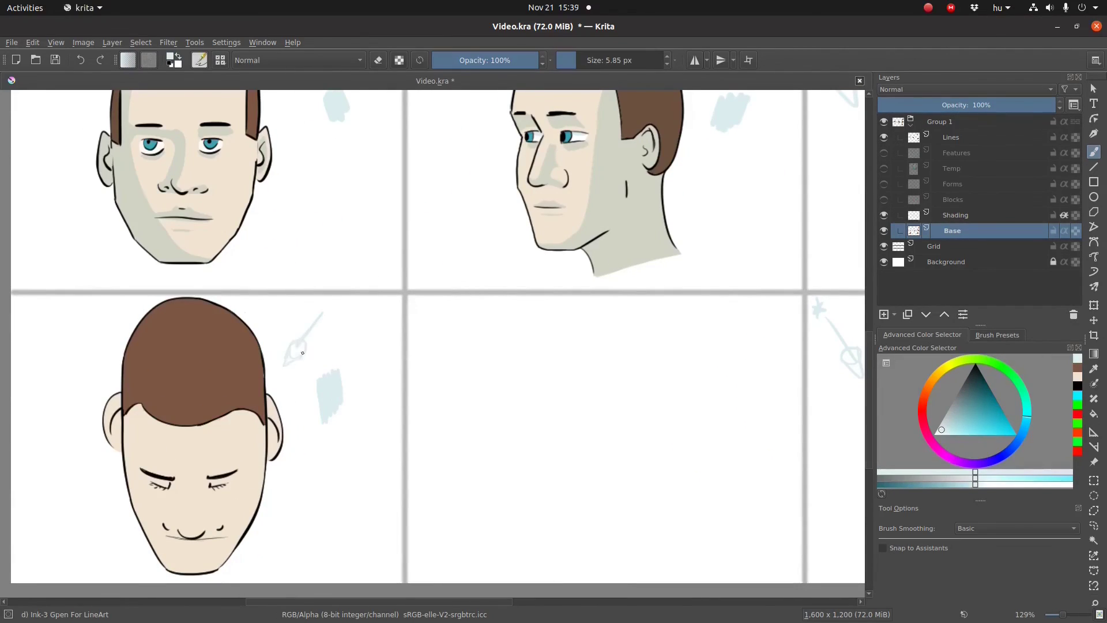
# Step: Show the Forms layer at 18% opacity as a guide and make the Shading layer active
pyautogui.click(954, 216)
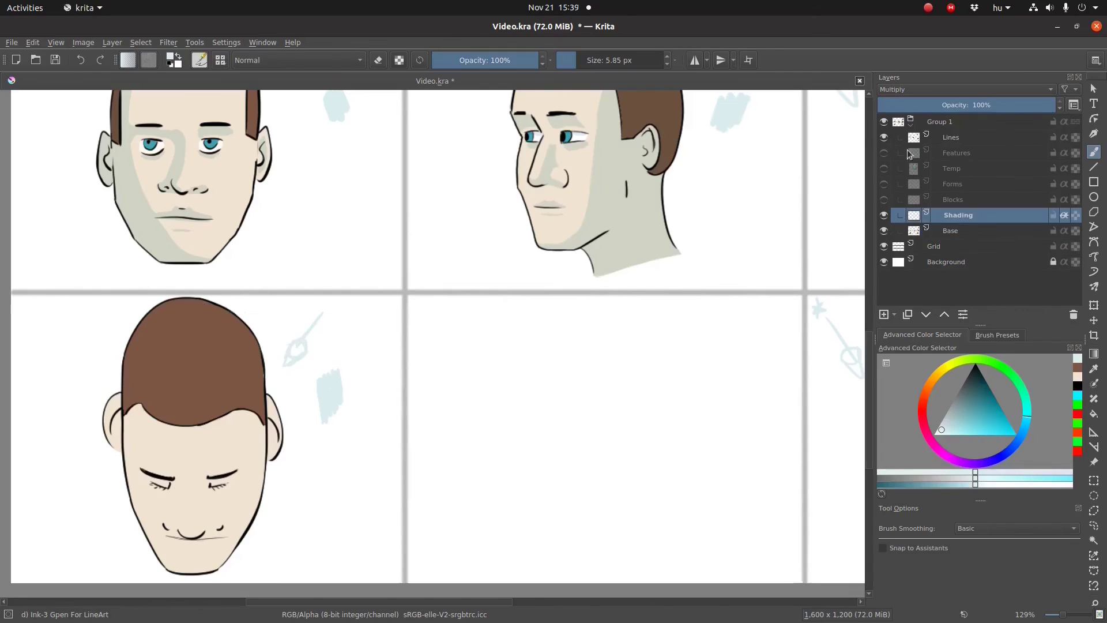
pyautogui.click(883, 184)
pyautogui.click(968, 186)
pyautogui.click(945, 105)
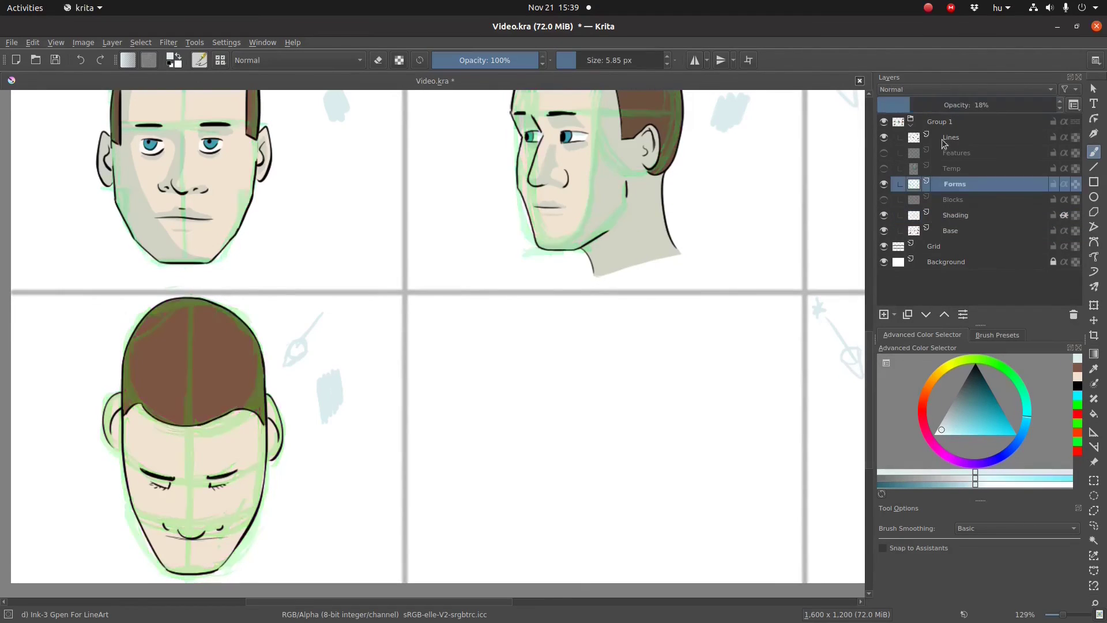
pyautogui.click(957, 216)
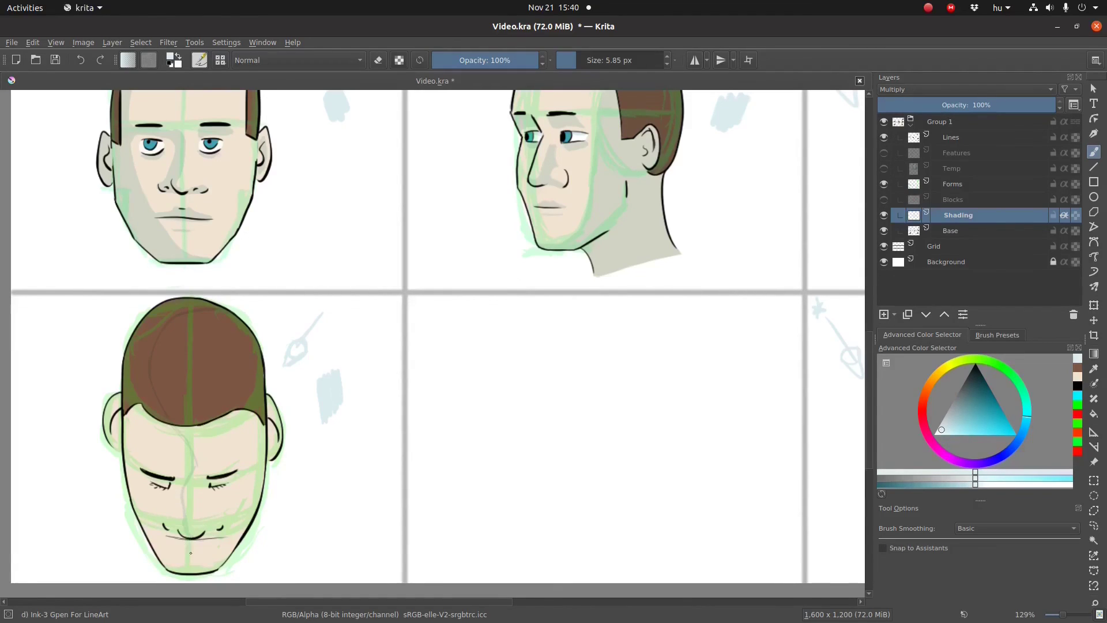
# Step: Outline the shadow edges in pale blue on the tilted head, along the hair, forehead, nose and chin and around the mouth and ear
pyautogui.scroll(4, 189, 541)
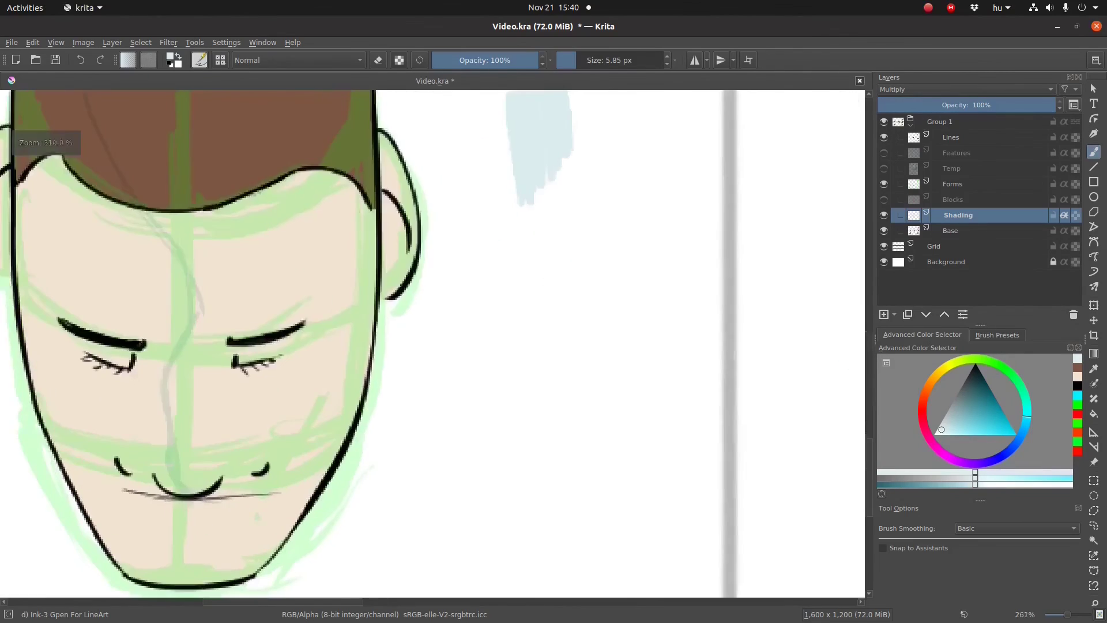
pyautogui.moveTo(186, 502); pyautogui.dragTo(172, 559)
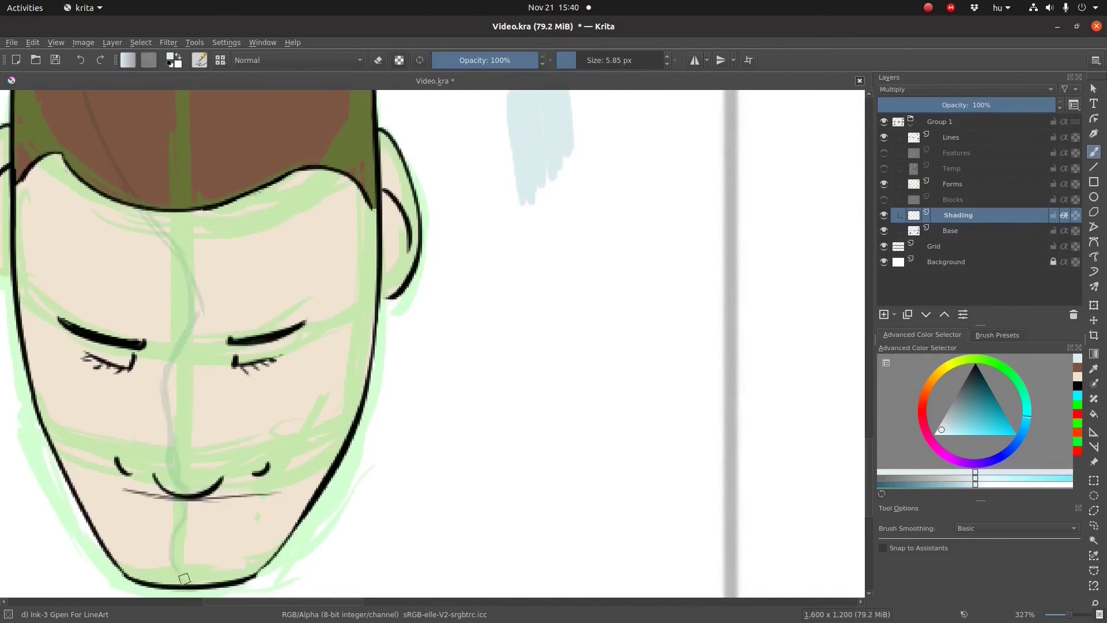
pyautogui.moveTo(216, 493)
pyautogui.mouseDown()
pyautogui.moveTo(277, 493)
pyautogui.moveTo(180, 493)
pyautogui.moveTo(260, 482)
pyautogui.moveTo(272, 494)
pyautogui.mouseUp()
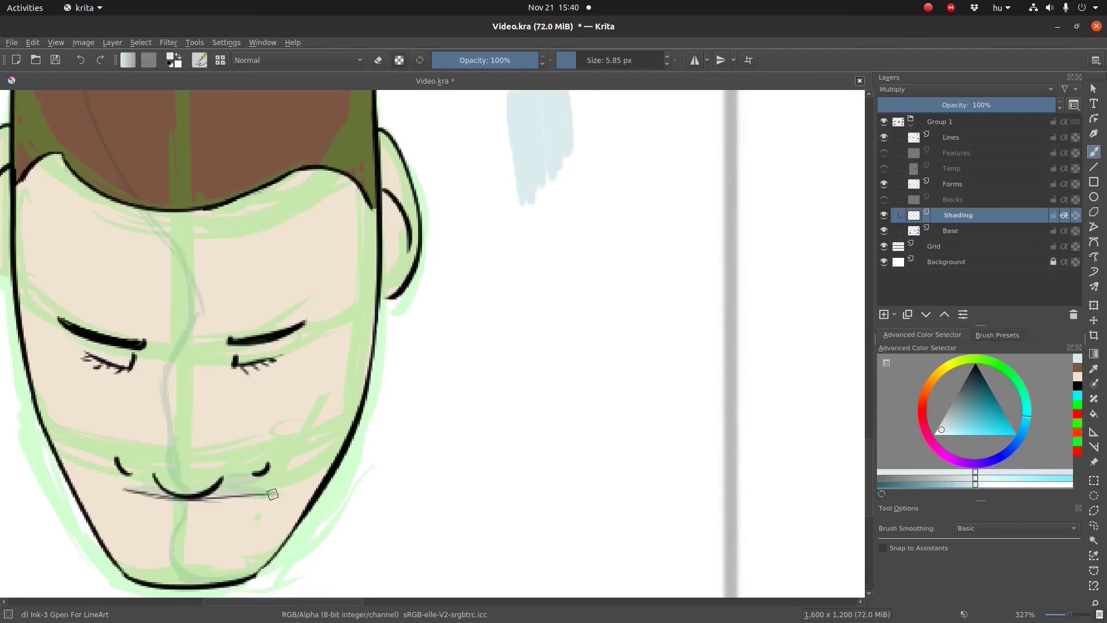
pyautogui.moveTo(386, 195); pyautogui.dragTo(392, 294)
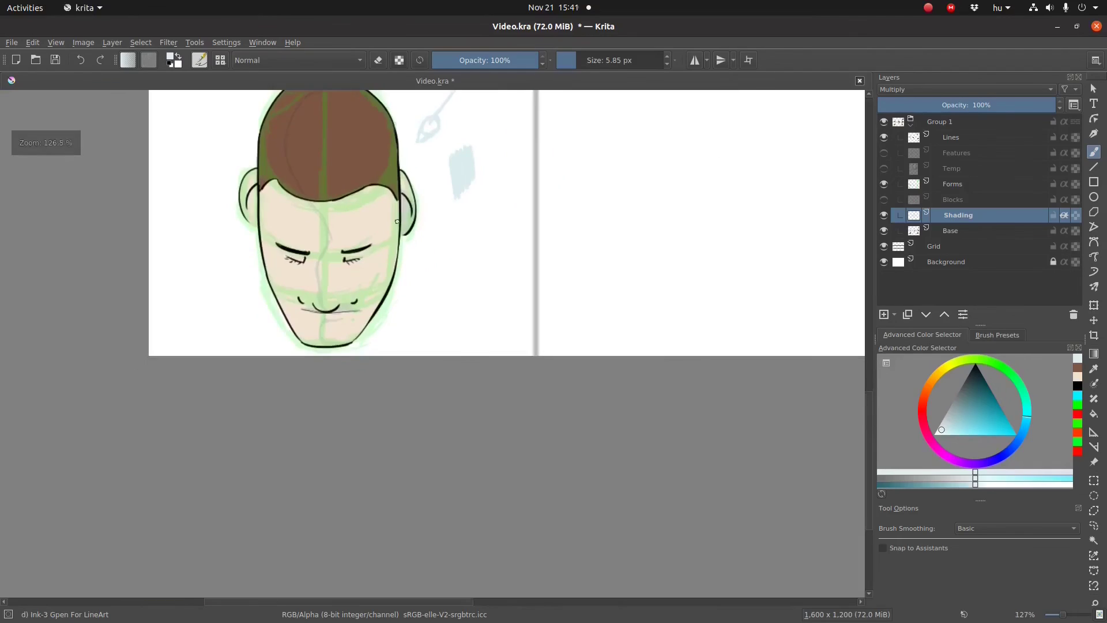
# Step: Hide the Forms layer and fill the outlined shadow areas of the face, hair and ear with the pale blue shading colour
pyautogui.scroll(-3, 415, 196)
pyautogui.click(884, 183)
pyautogui.press('f')
pyautogui.click(291, 225)
pyautogui.click(280, 149)
pyautogui.click(246, 191)
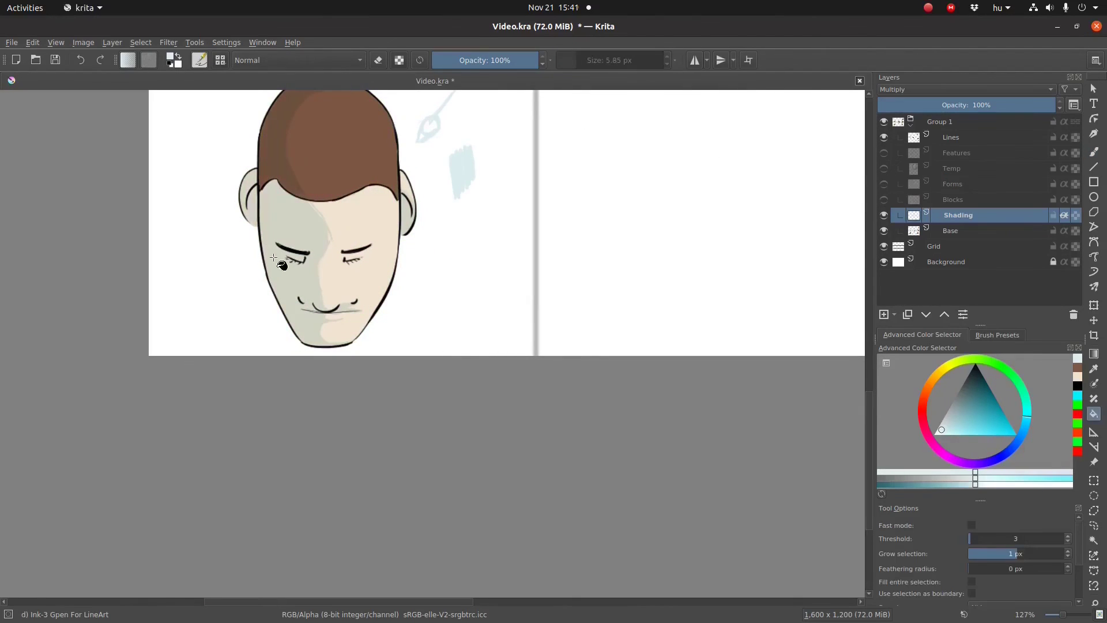
# Step: Refine the shading by smoothing the shadow edge on the forehead and extending the shadow beside the nose
pyautogui.press('b')
pyautogui.scroll(3, 343, 250)
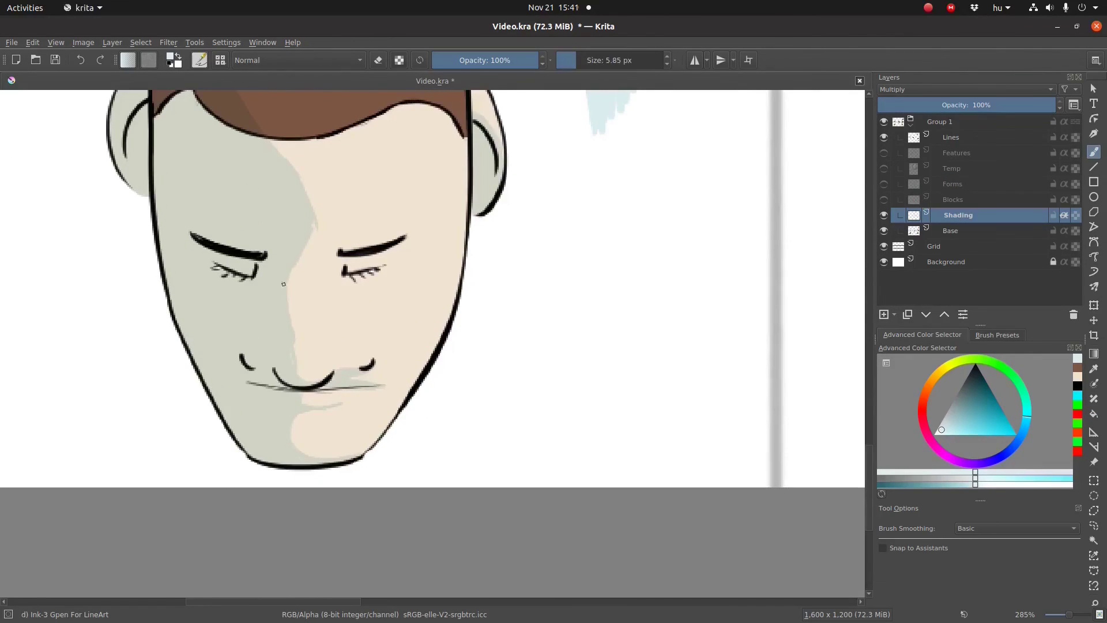
pyautogui.moveTo(360, 362)
pyautogui.mouseDown()
pyautogui.moveTo(320, 374)
pyautogui.moveTo(332, 363)
pyautogui.moveTo(327, 341)
pyautogui.mouseUp()
pyautogui.hotkey('ctrl', 'z')
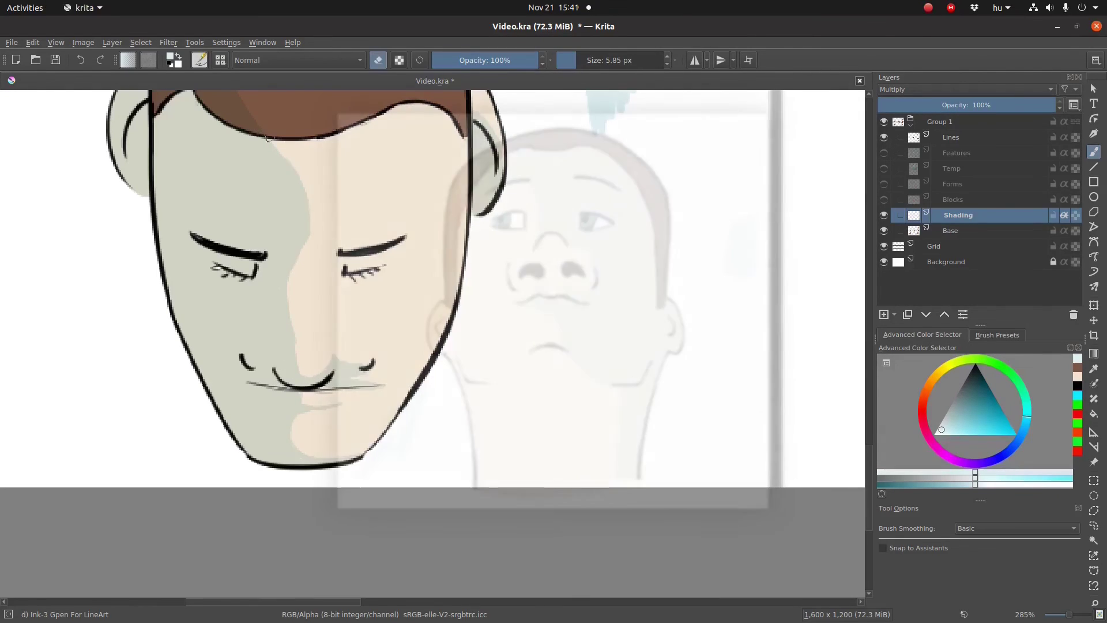
# Step: Erase excess line work where the mouth line meets the base of the nose on the Lines layer
pyautogui.click(947, 139)
pyautogui.press('e')
pyautogui.moveTo(276, 389); pyautogui.dragTo(286, 393)
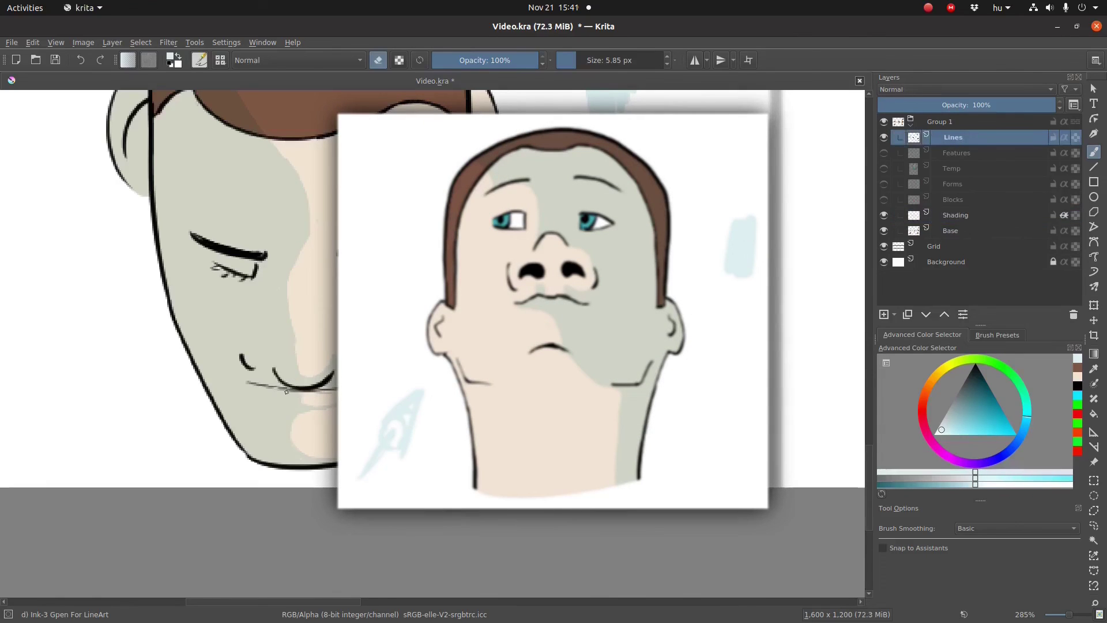
pyautogui.press('e')
# Step: Sample the skin colour on the Base layer and the pale blue shadow colour on the Shading layer to touch up around the nose
pyautogui.click(952, 230)
pyautogui.keyDown('ctrl'); pyautogui.click(320, 334); pyautogui.keyUp('ctrl')
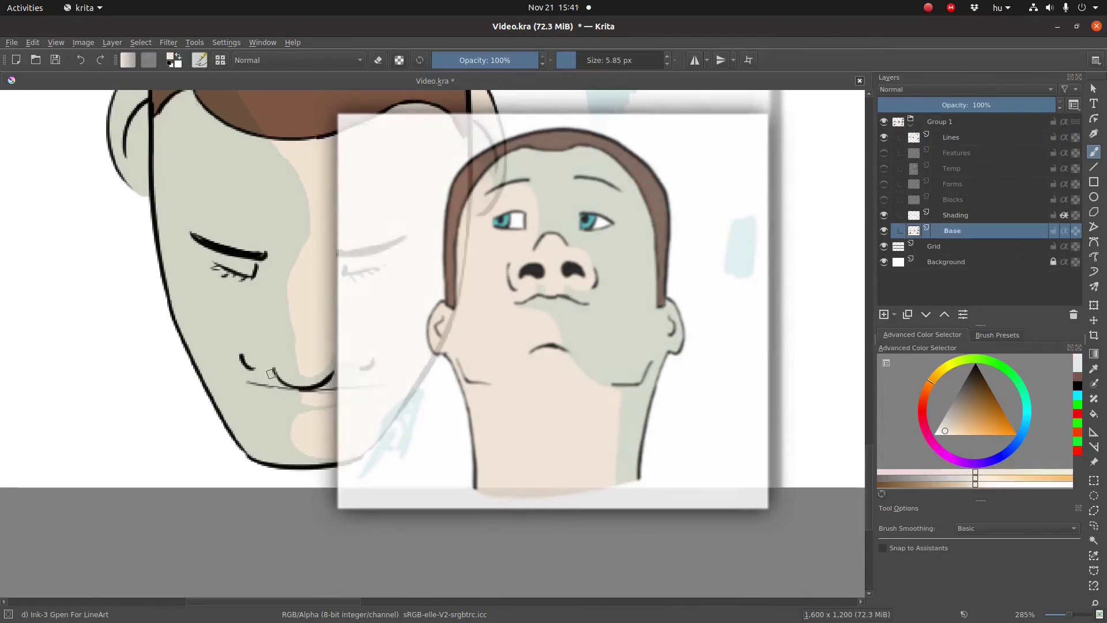
pyautogui.press('pageup')
pyautogui.keyDown('ctrl'); pyautogui.click(248, 371); pyautogui.keyUp('ctrl')
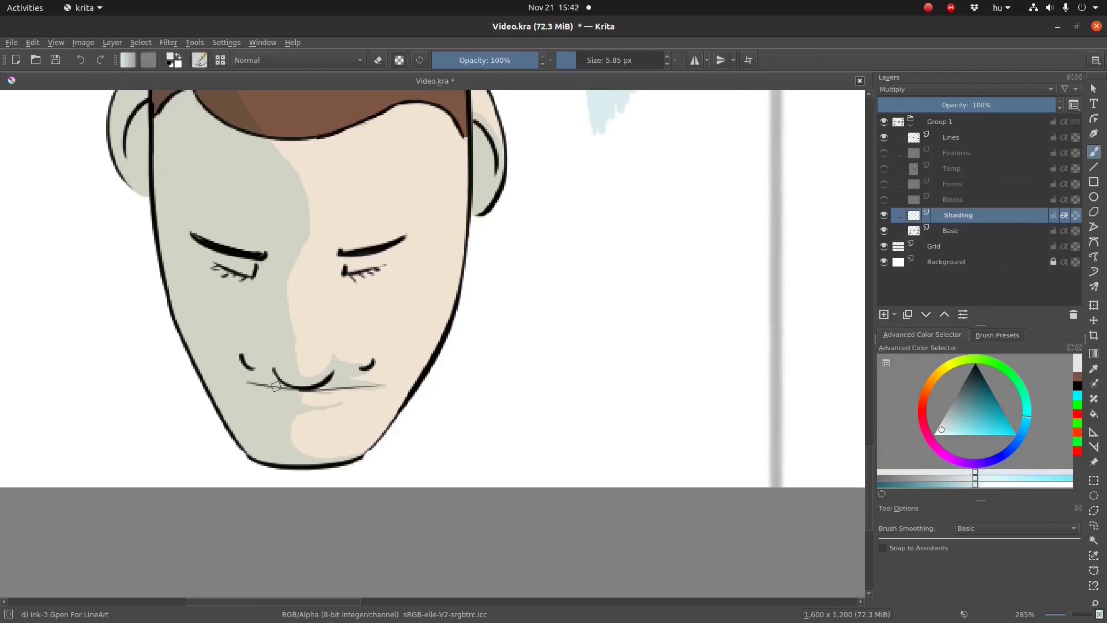